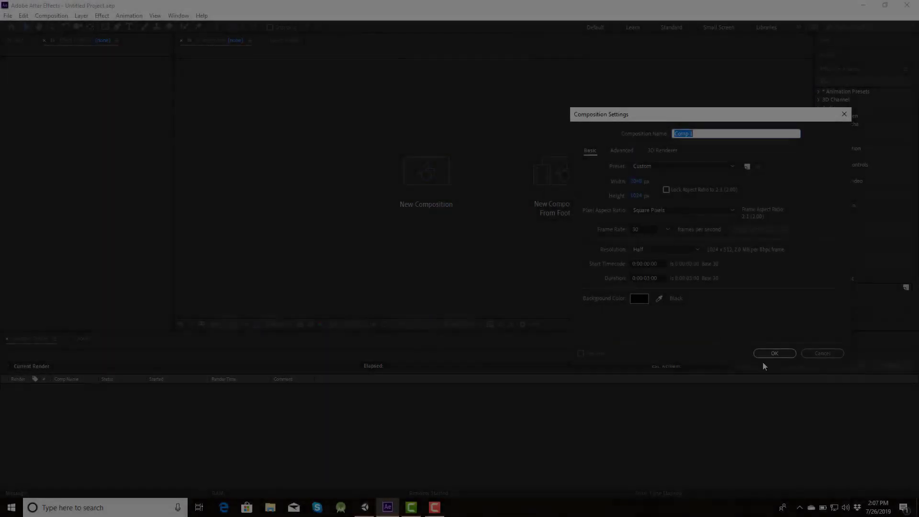
# Step: Accept the new composition settings and add a white solid layer named Waterfall
pyautogui.click(762, 360)
pyautogui.rightClick(99, 410)
pyautogui.moveTo(174, 300)
pyautogui.click(267, 320)
pyautogui.write('Waterfall')
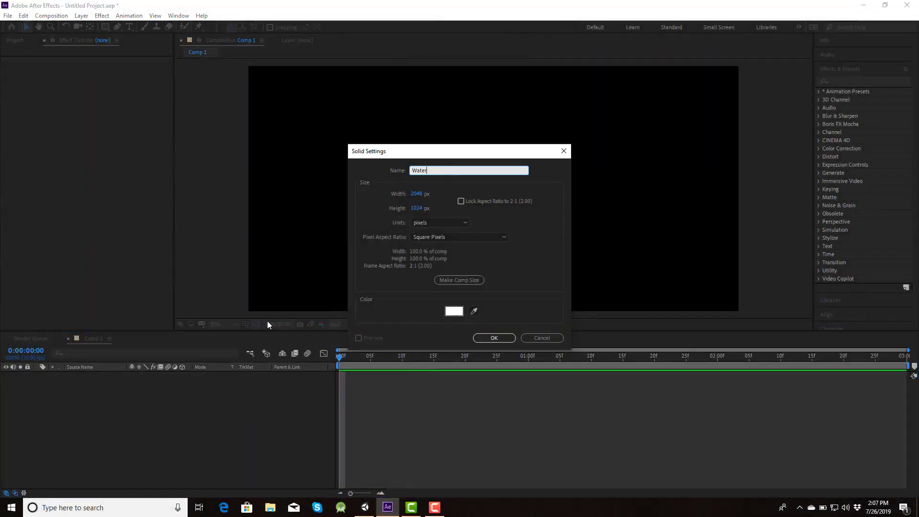
pyautogui.press('Return')
# Step: Apply CC Particle World to the Waterfall layer and preview the particles
pyautogui.click(849, 81)
pyautogui.write('particle')
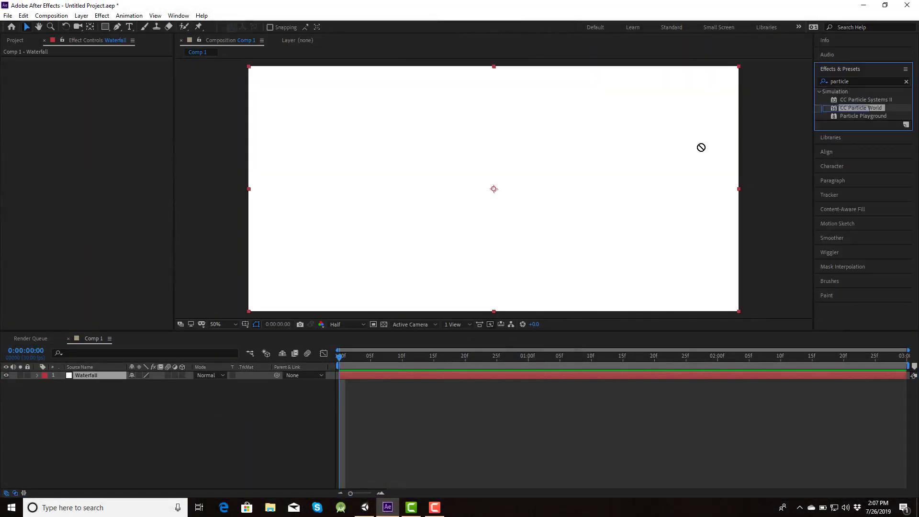
pyautogui.moveTo(700, 147); pyautogui.dragTo(670, 157)
pyautogui.press('space')
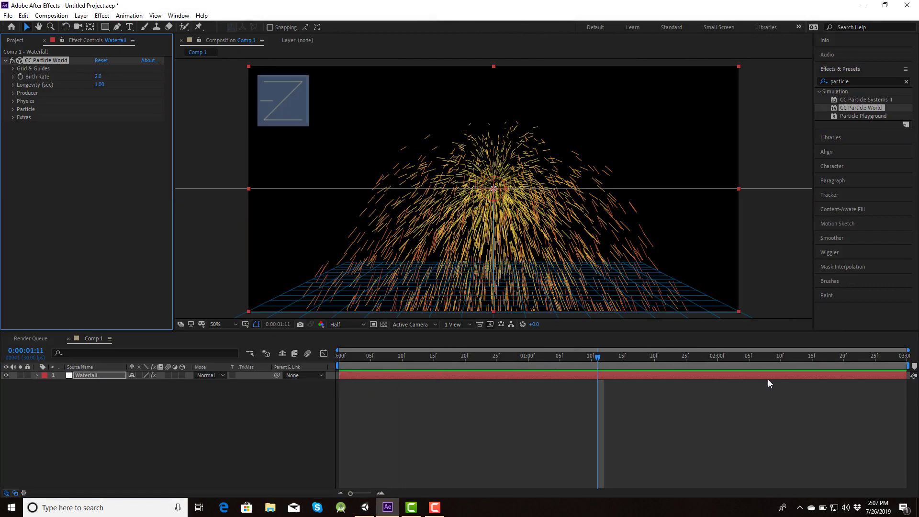
pyautogui.moveTo(769, 383); pyautogui.dragTo(503, 379)
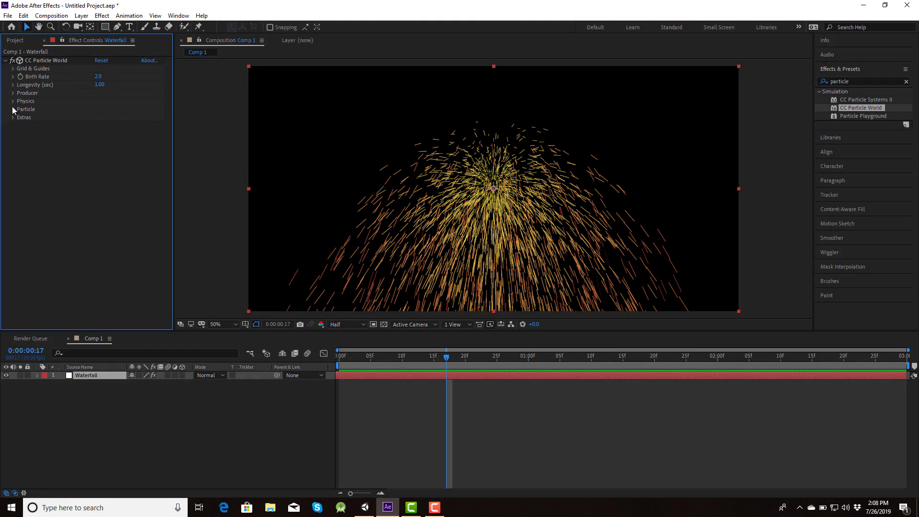
# Step: Widen the emitter, keep Line particles, and set Physics animation to Direction Axis
pyautogui.moveTo(103, 124); pyautogui.dragTo(77, 126)
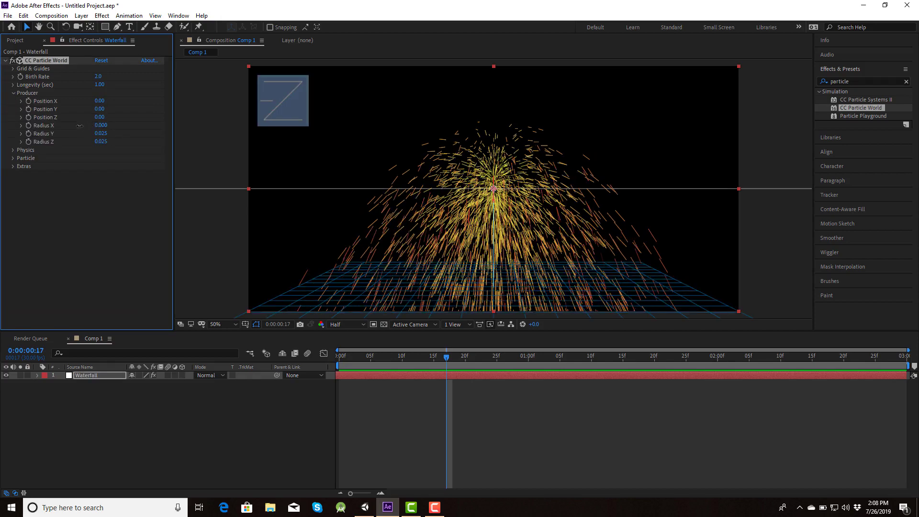
pyautogui.click(13, 158)
pyautogui.click(122, 167)
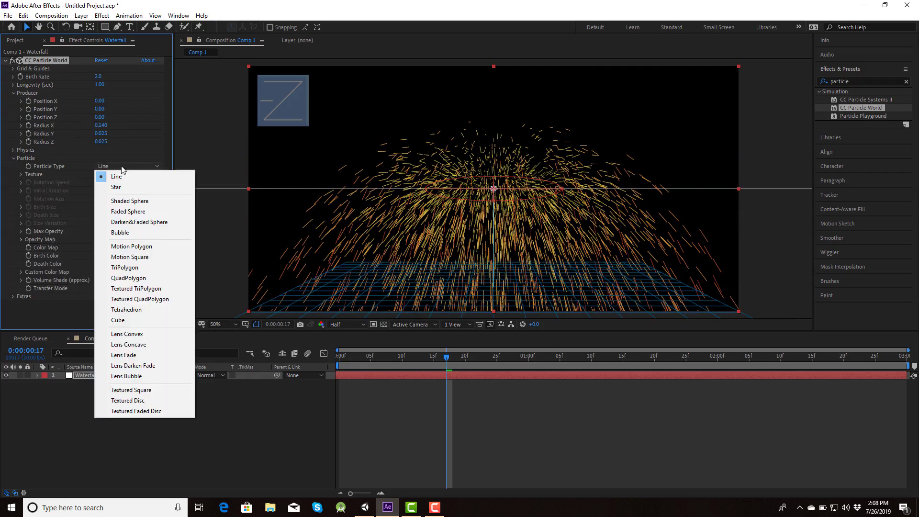
pyautogui.click(13, 150)
pyautogui.click(126, 158)
pyautogui.click(125, 178)
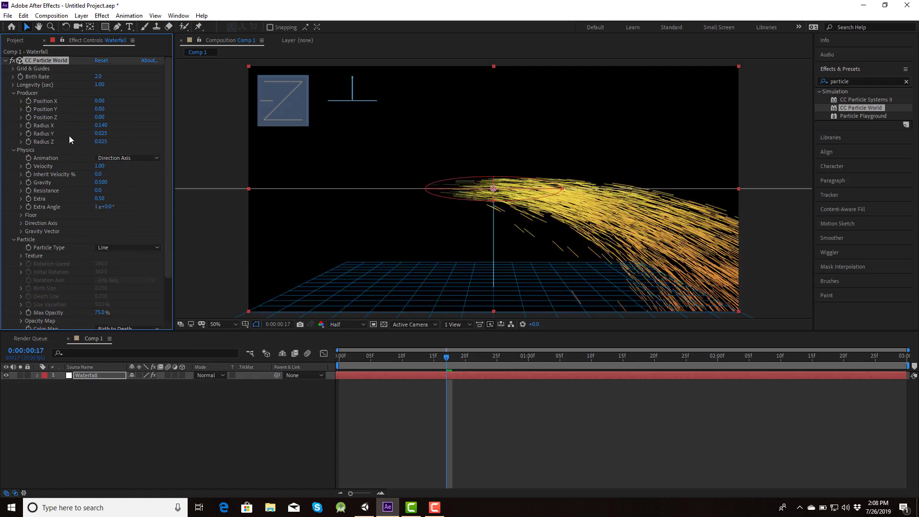
# Step: Place the emitter at X -0.29, Y -0.17, Radius X 0.170, with velocity 0.49 and gravity 0.280
pyautogui.moveTo(98, 124); pyautogui.dragTo(92, 103)
pyautogui.moveTo(99, 166); pyautogui.dragTo(93, 168)
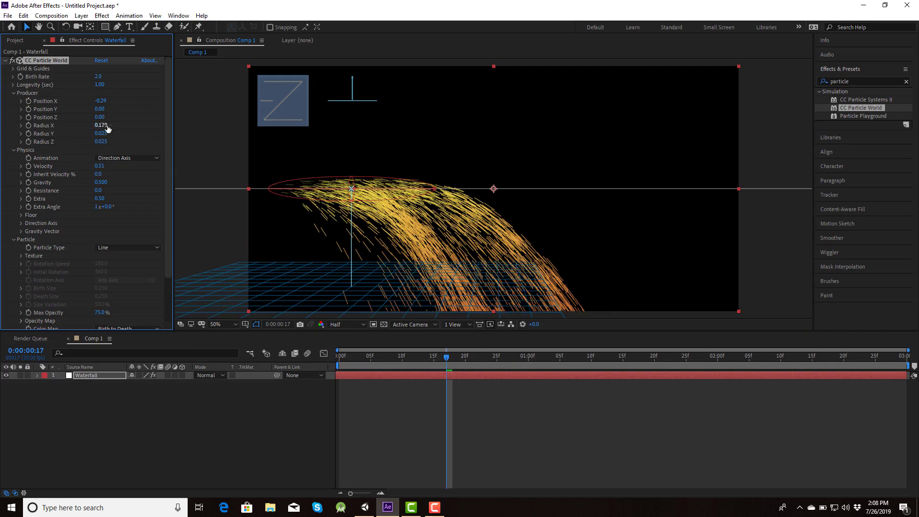
pyautogui.moveTo(109, 112); pyautogui.dragTo(94, 111)
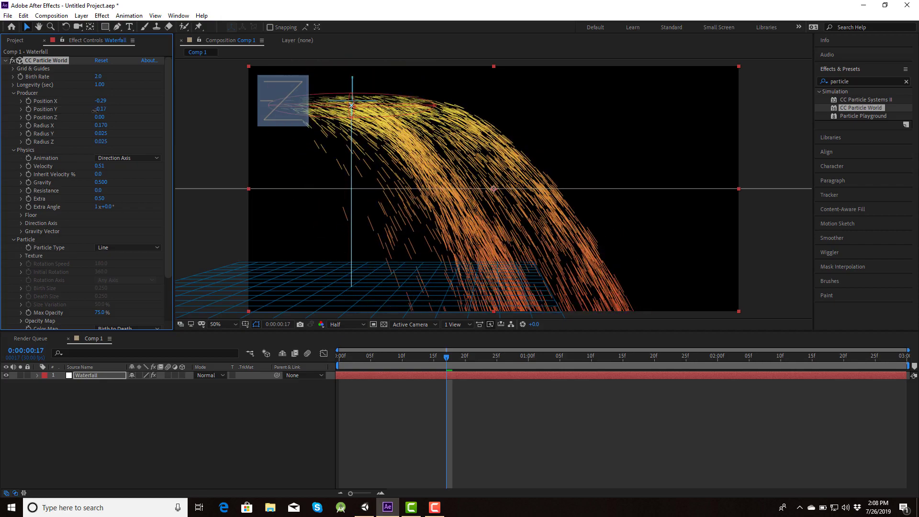
pyautogui.moveTo(92, 184)
pyautogui.mouseDown()
pyautogui.moveTo(89, 166)
pyautogui.moveTo(101, 181)
pyautogui.moveTo(113, 167)
pyautogui.mouseUp()
# Step: Switch the Color Map to Custom and give particles a light cyan birth colour
pyautogui.scroll(-3, 69, 261)
pyautogui.click(128, 276)
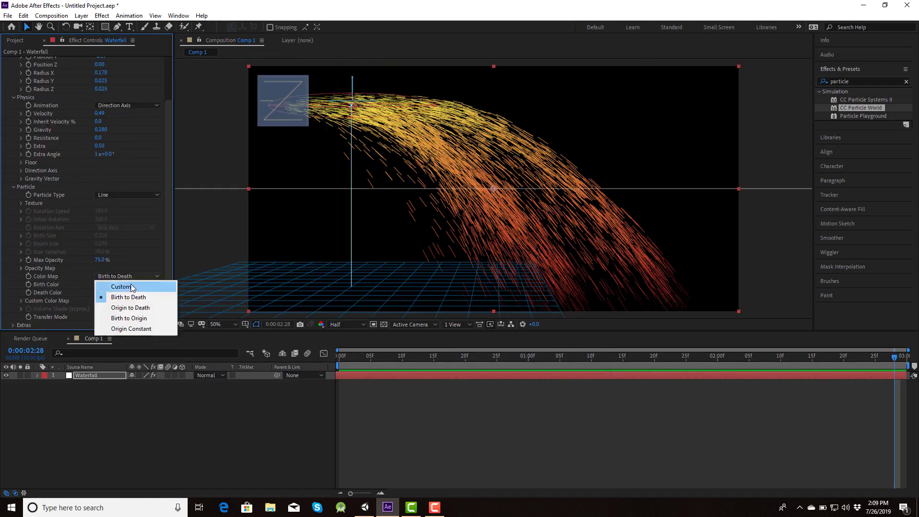
pyautogui.click(21, 300)
pyautogui.click(99, 268)
pyautogui.click(694, 368)
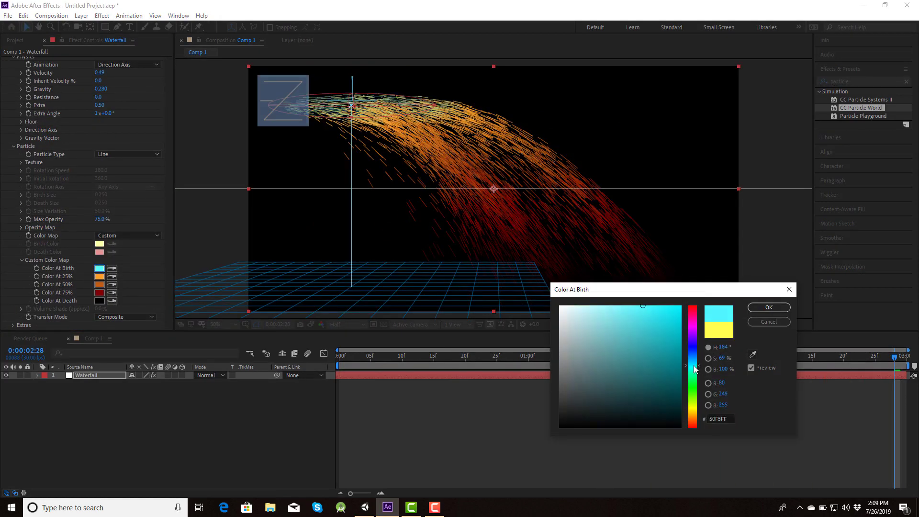
pyautogui.click(768, 308)
# Step: Set the later colour stops to cyan and the death colour to dark teal
pyautogui.click(107, 276)
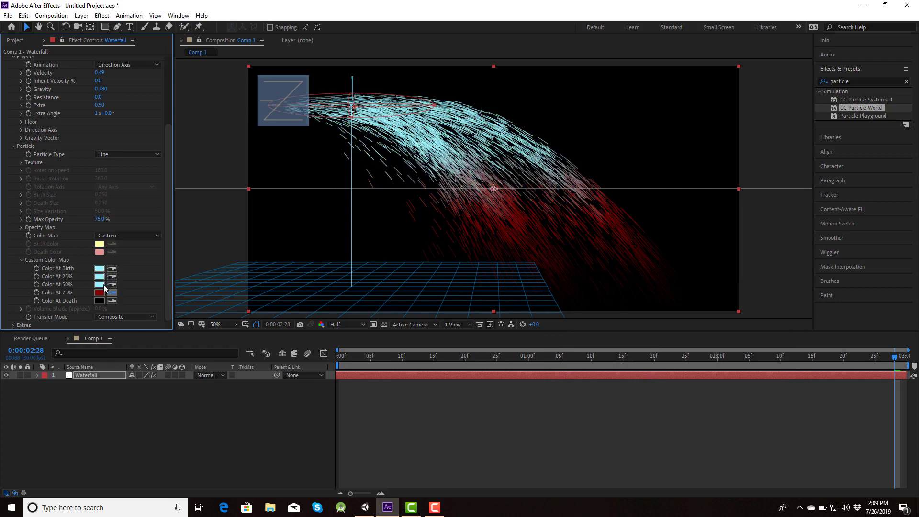
pyautogui.click(112, 292)
pyautogui.click(99, 284)
pyautogui.click(112, 301)
pyautogui.click(99, 292)
pyautogui.click(99, 301)
pyautogui.click(779, 311)
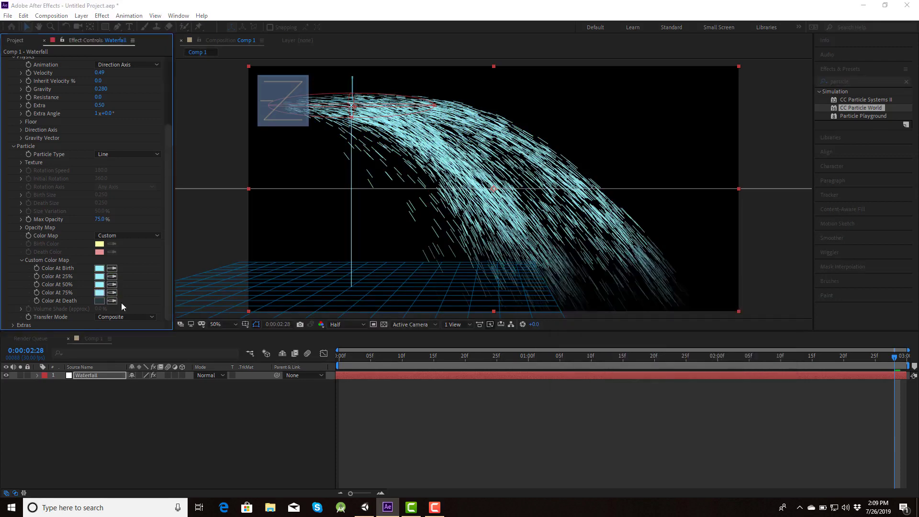
# Step: Set the 75% stop to dark teal, 50% to 62999C, and 25% to light cyan, then preview
pyautogui.click(112, 292)
pyautogui.click(99, 300)
pyautogui.click(99, 284)
pyautogui.click(604, 353)
pyautogui.click(768, 307)
pyautogui.click(99, 276)
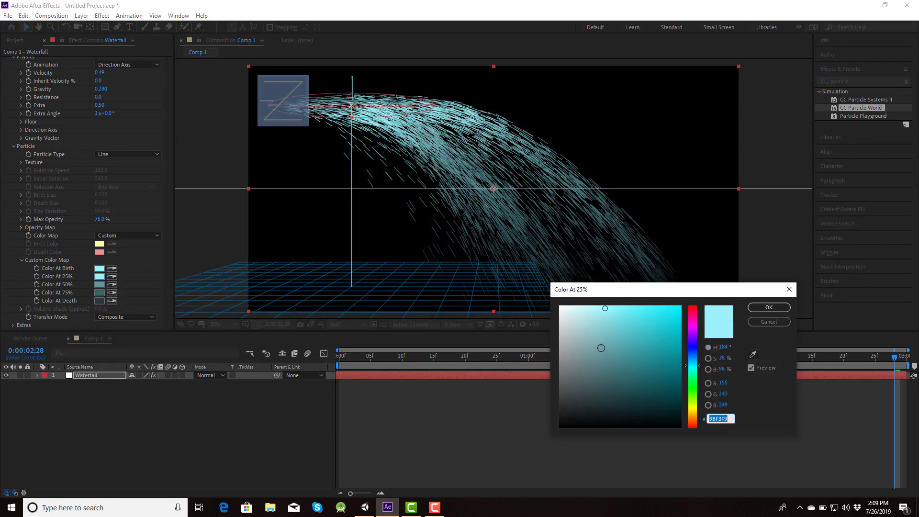
pyautogui.click(768, 308)
pyautogui.press('space')
pyautogui.scroll(5, 7, 84)
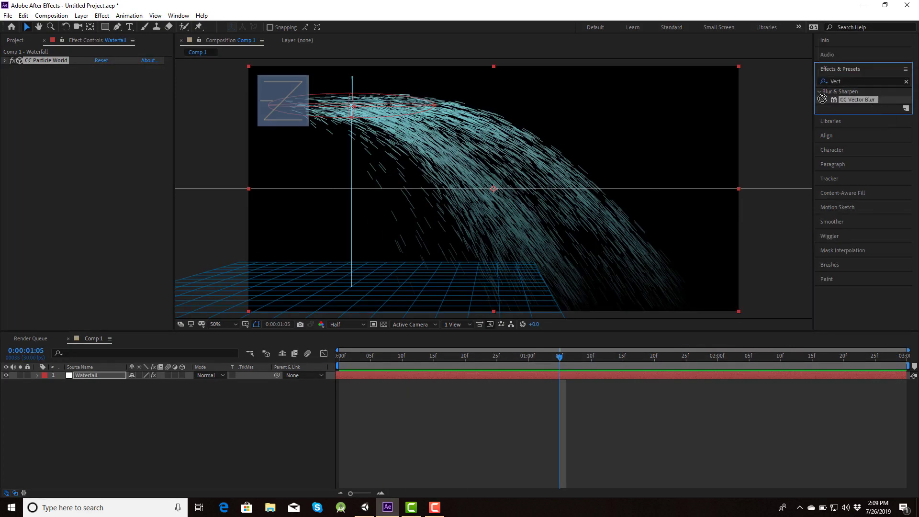
# Step: Add CC Vector Blur with Amount 91 to Waterfall, then duplicate the layer as Foam
pyautogui.moveTo(822, 98); pyautogui.dragTo(92, 89)
pyautogui.moveTo(150, 94); pyautogui.dragTo(153, 94)
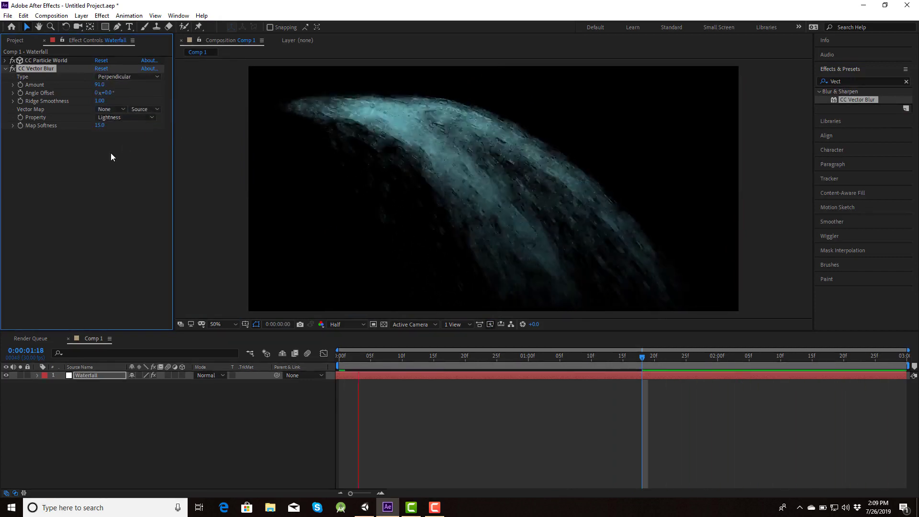
pyautogui.click(82, 376)
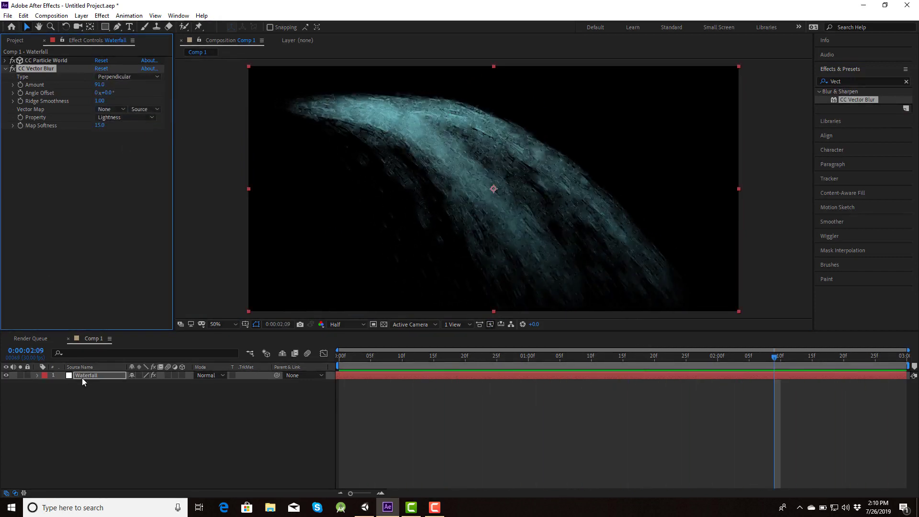
pyautogui.hotkey('ctrl', 'd')
pyautogui.press('Return')
pyautogui.write('Foam')
pyautogui.press('Return')
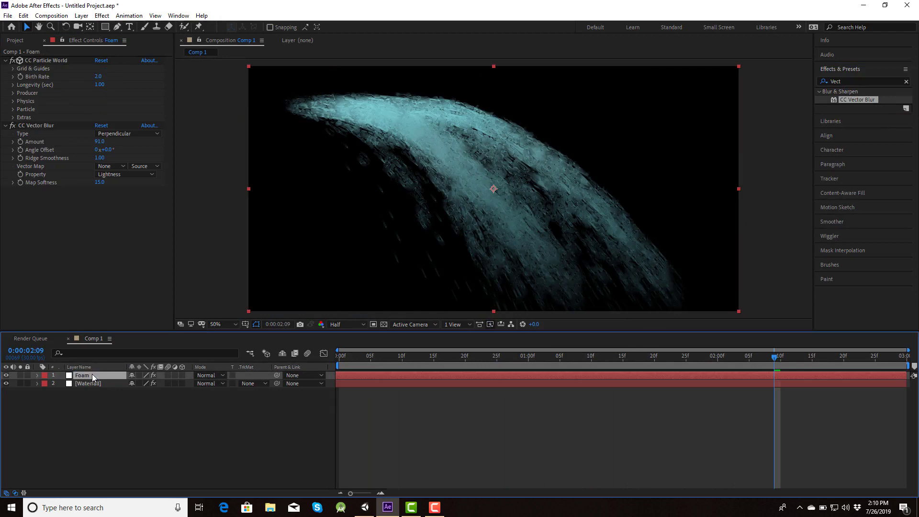
# Step: Change the Foam particles' random seed to 3
pyautogui.click(6, 64)
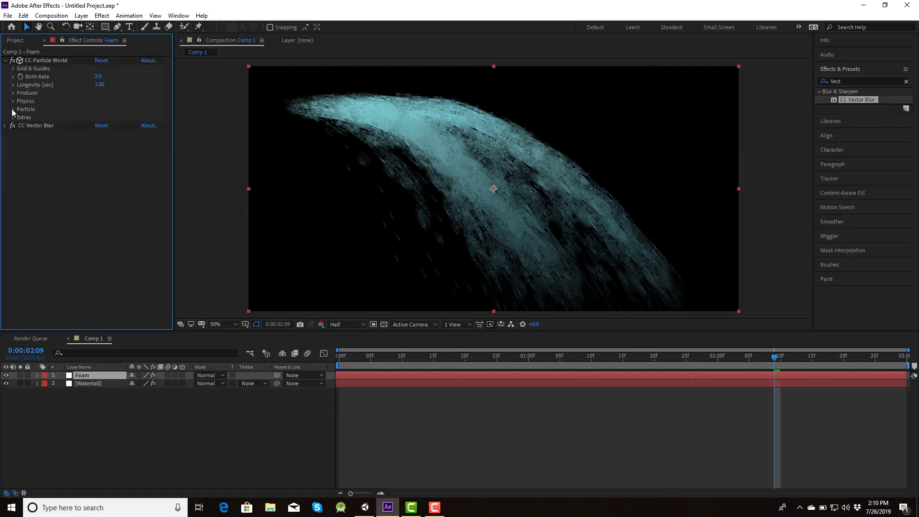
pyautogui.click(13, 109)
pyautogui.click(96, 296)
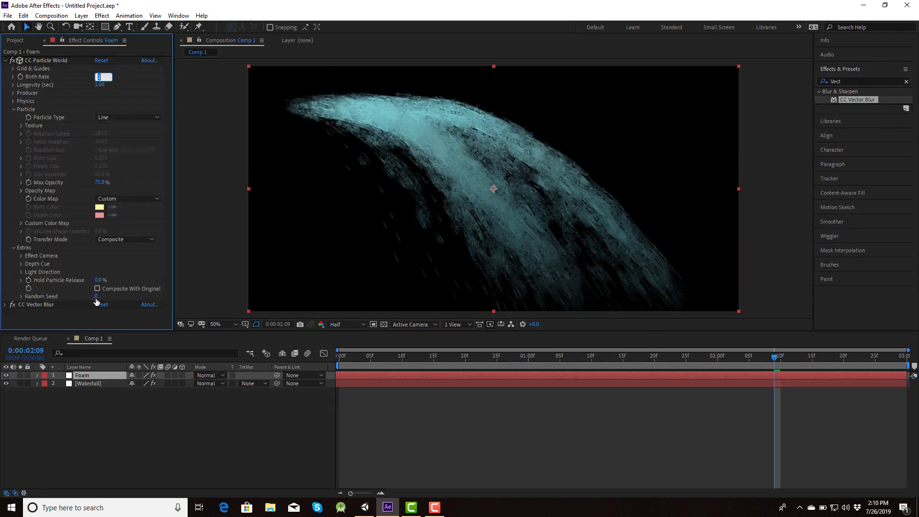
pyautogui.write('3')
pyautogui.press('Tab')
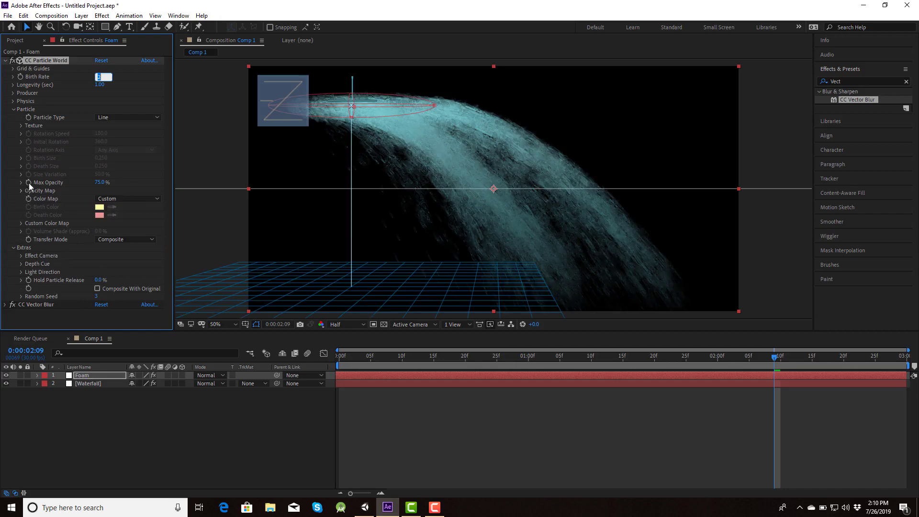
# Step: Set the custom colour stops to greys: light grey at 25%, C2C2C2 at 50%, grey at 75% and death
pyautogui.click(21, 223)
pyautogui.click(99, 239)
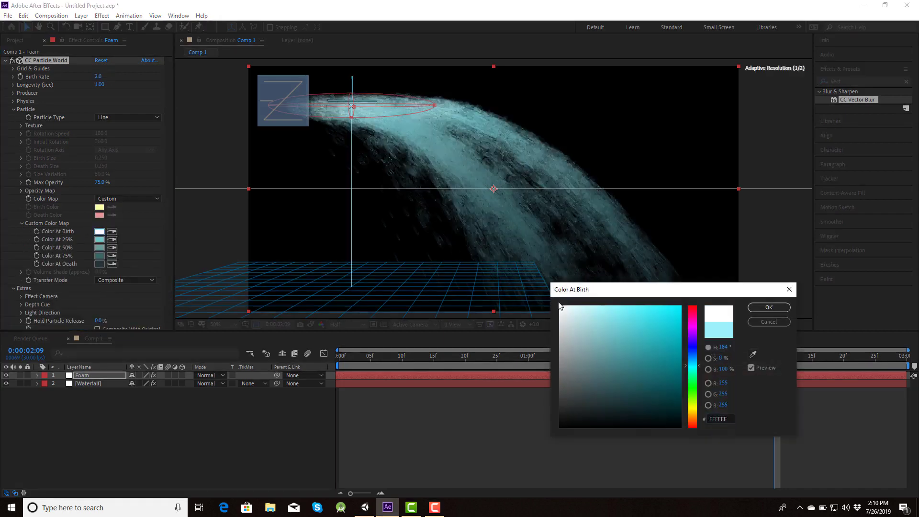
pyautogui.press('Return')
pyautogui.click(99, 247)
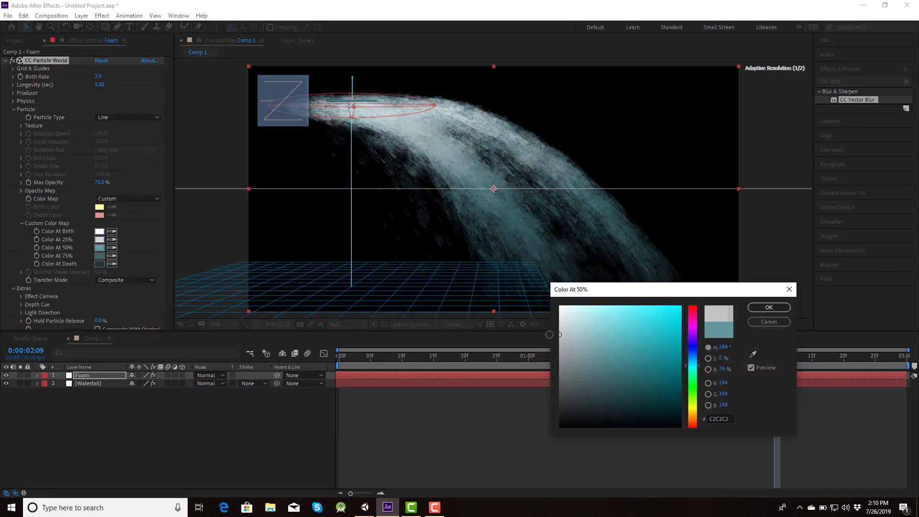
pyautogui.press('Return')
pyautogui.click(99, 255)
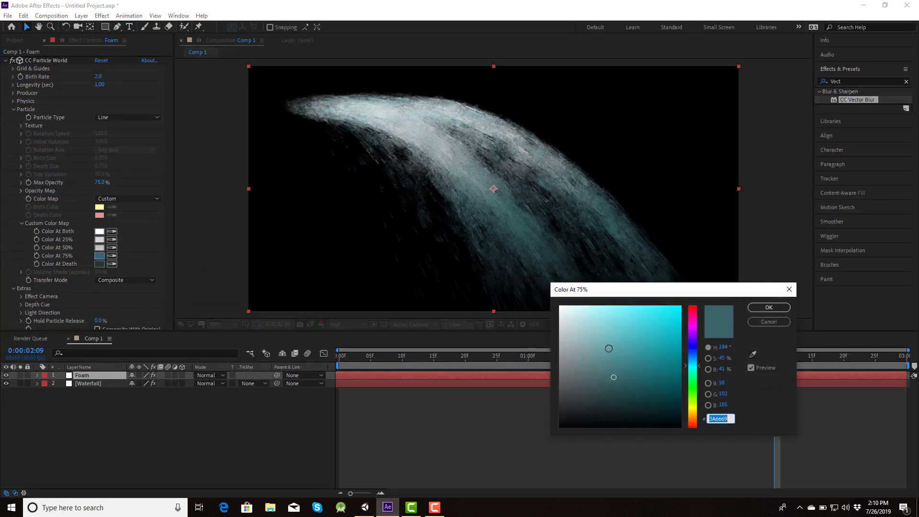
pyautogui.press('Return')
pyautogui.click(99, 263)
pyautogui.press('Return')
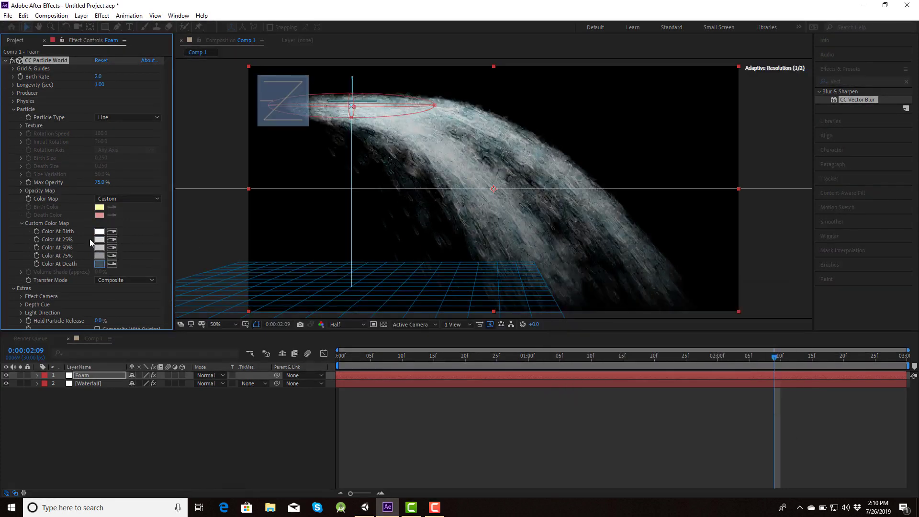
# Step: Lower the foam's maximum opacity to 17% and preview it
pyautogui.moveTo(93, 184); pyautogui.dragTo(72, 189)
pyautogui.write('17')
pyautogui.press('Return')
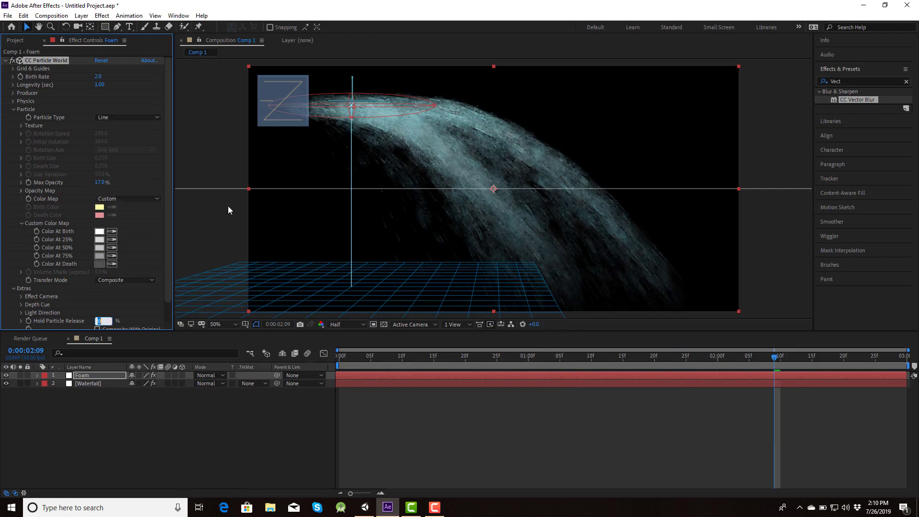
pyautogui.click(435, 407)
pyautogui.press('space')
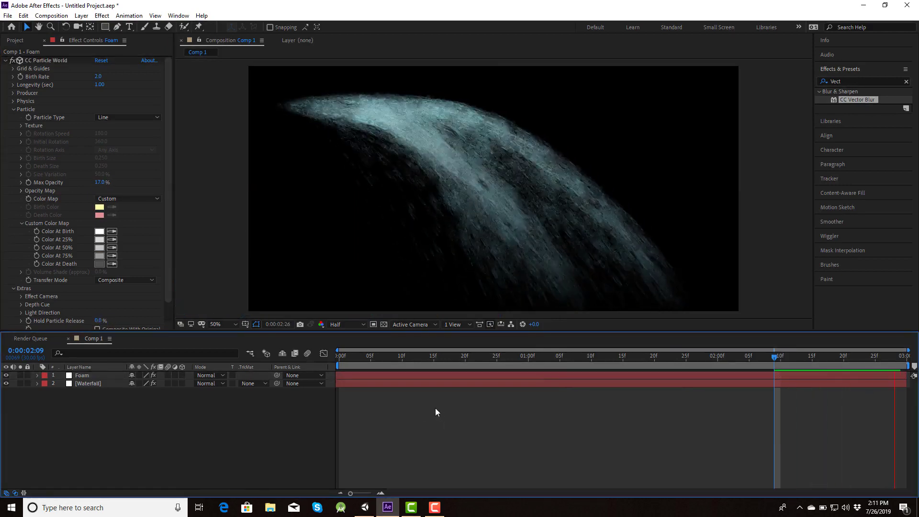
# Step: Lighten the stops: light blue-grey at death, D0D0D0 at 75%, E4E4E4 at 50%
pyautogui.click(99, 264)
pyautogui.press('Return')
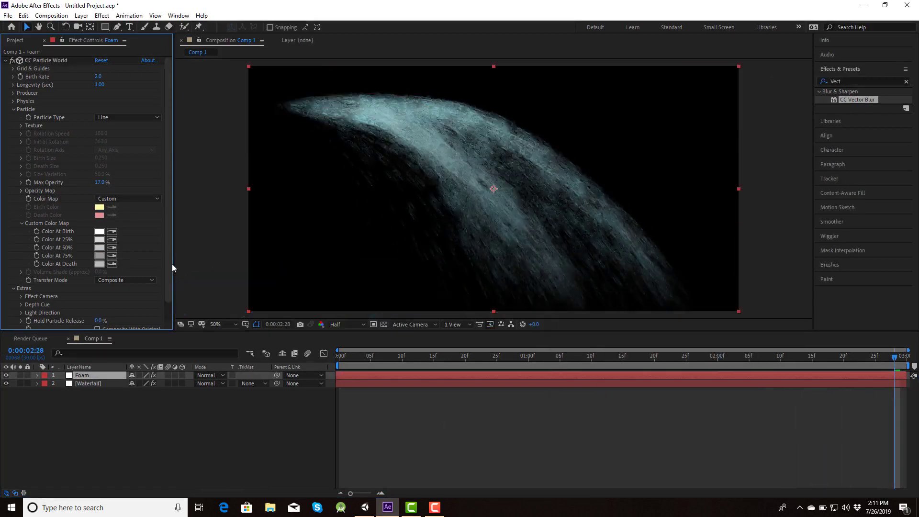
pyautogui.click(99, 256)
pyautogui.click(784, 310)
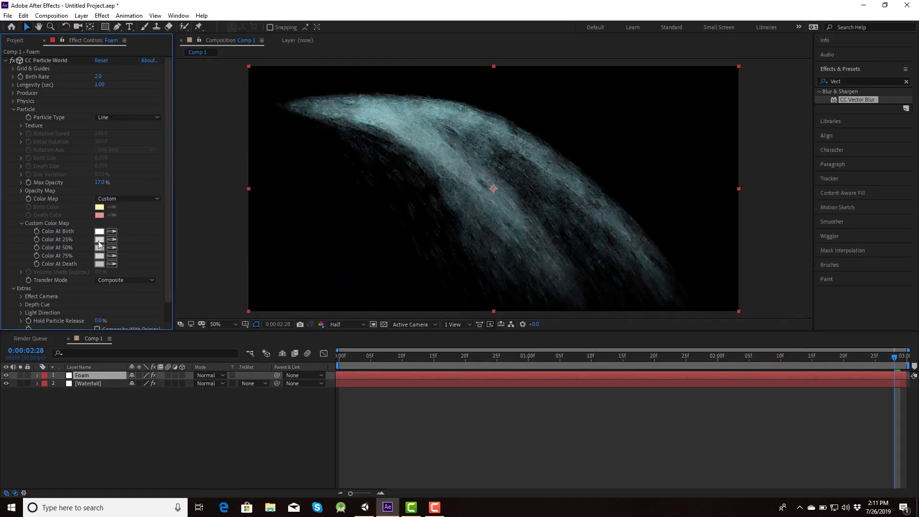
pyautogui.click(99, 248)
pyautogui.click(786, 309)
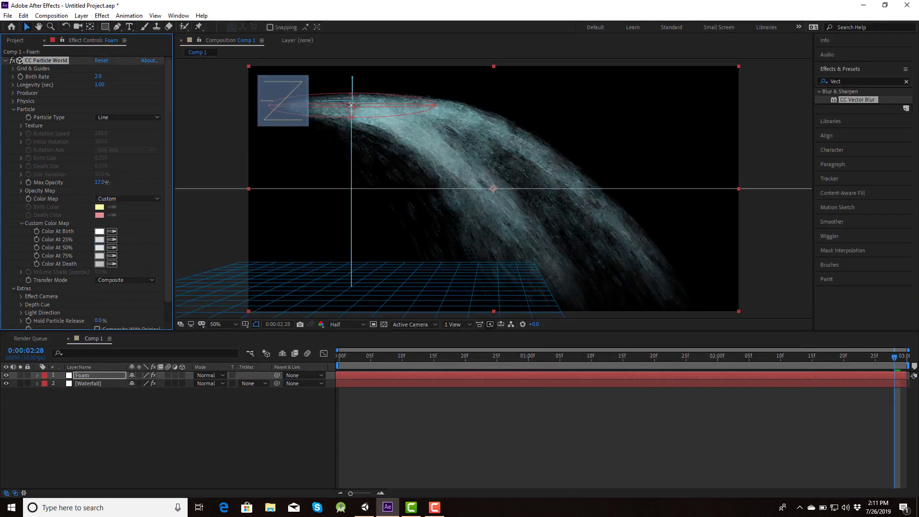
# Step: Raise maximum opacity to 42% and set the 25% colour stop to E6E3E3
pyautogui.moveTo(107, 182); pyautogui.dragTo(137, 210)
pyautogui.press('space')
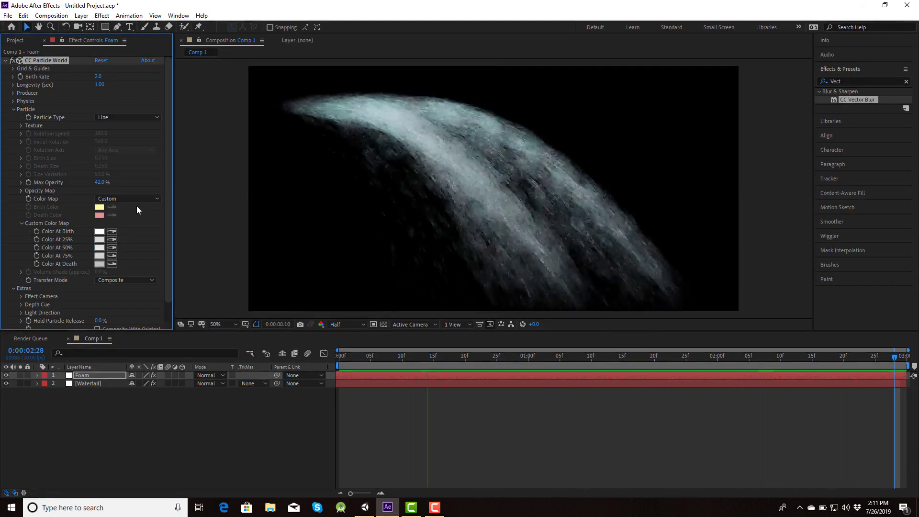
pyautogui.press('space')
pyautogui.click(99, 239)
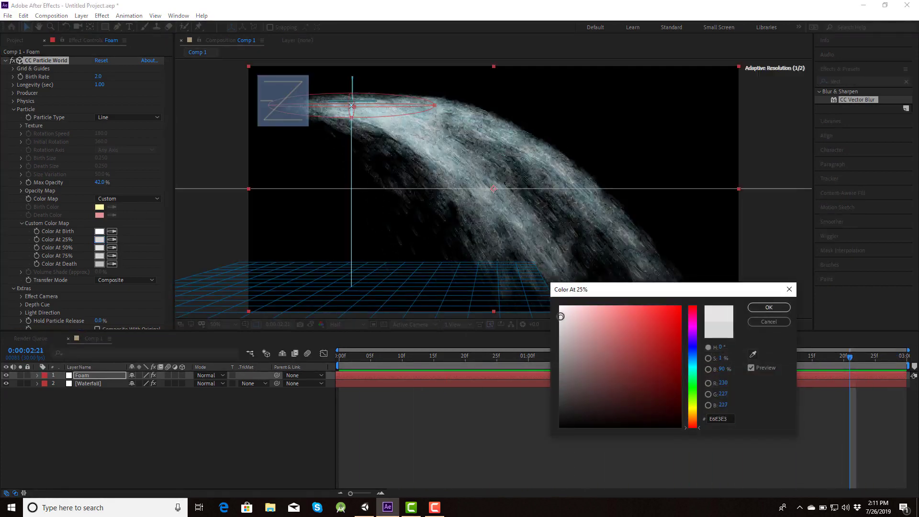
pyautogui.click(770, 308)
pyautogui.click(13, 92)
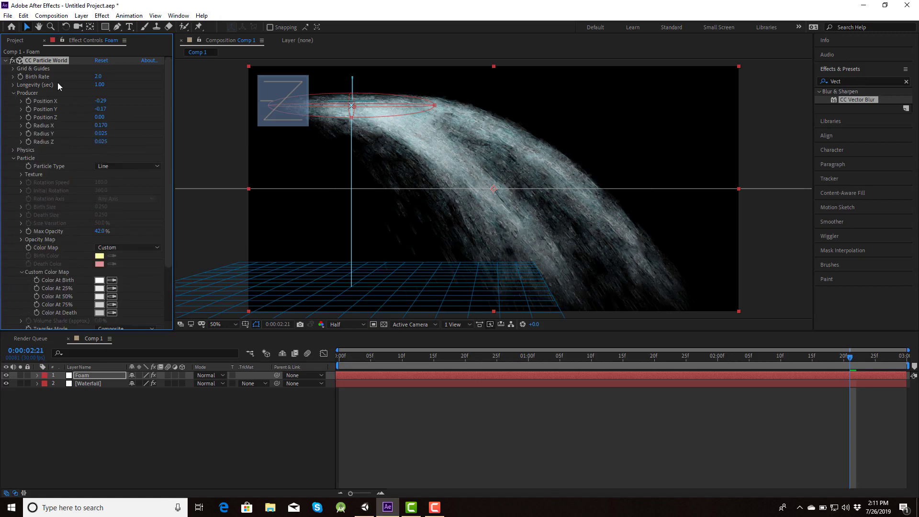
# Step: Make the foam bounce off the floor and increase particle longevity to 1.14
pyautogui.click(21, 215)
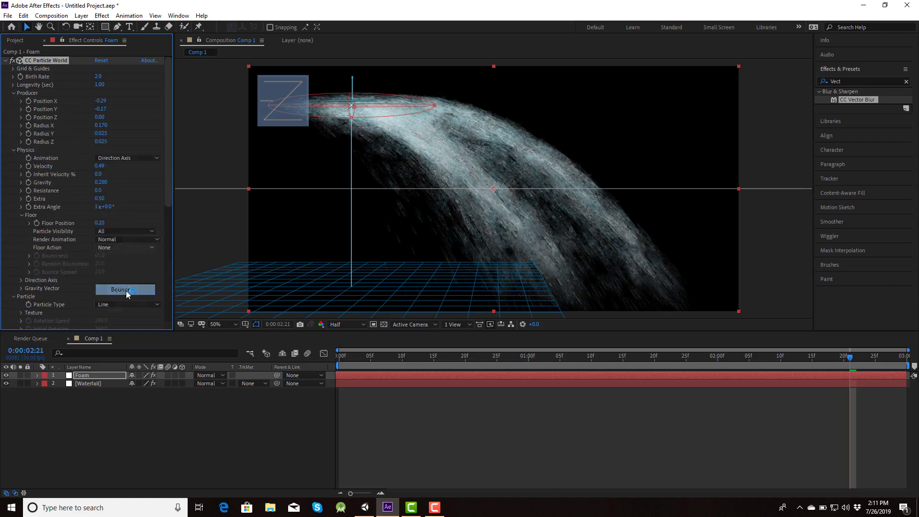
pyautogui.press('space')
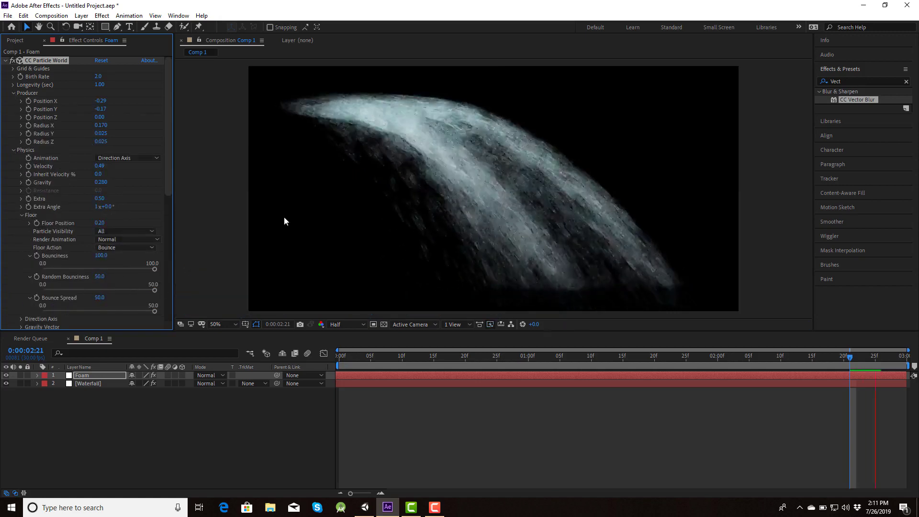
pyautogui.press('space')
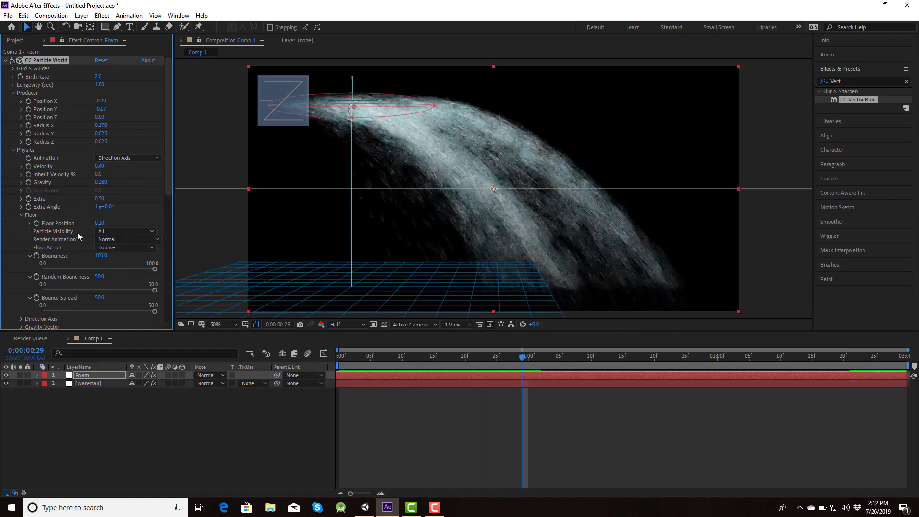
pyautogui.press('space')
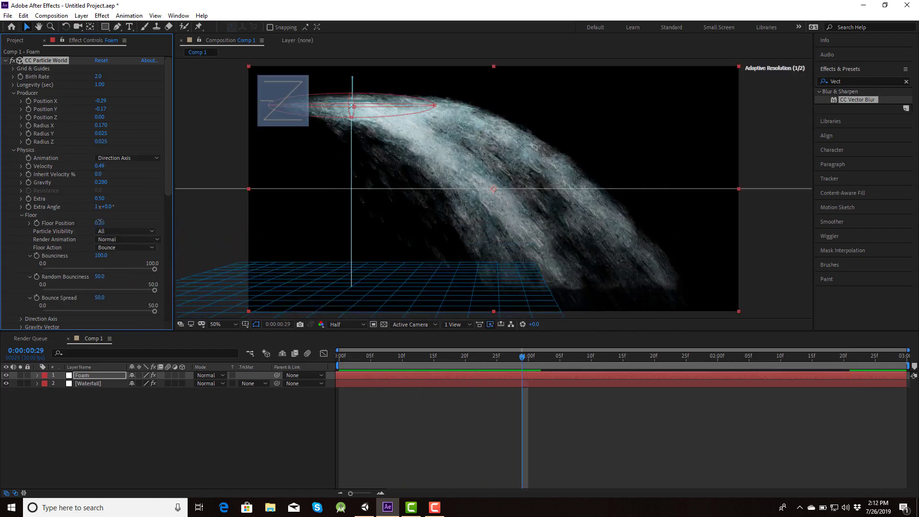
pyautogui.moveTo(99, 84)
pyautogui.mouseDown()
pyautogui.moveTo(118, 86)
pyautogui.moveTo(138, 126)
pyautogui.mouseUp()
pyautogui.click(101, 223)
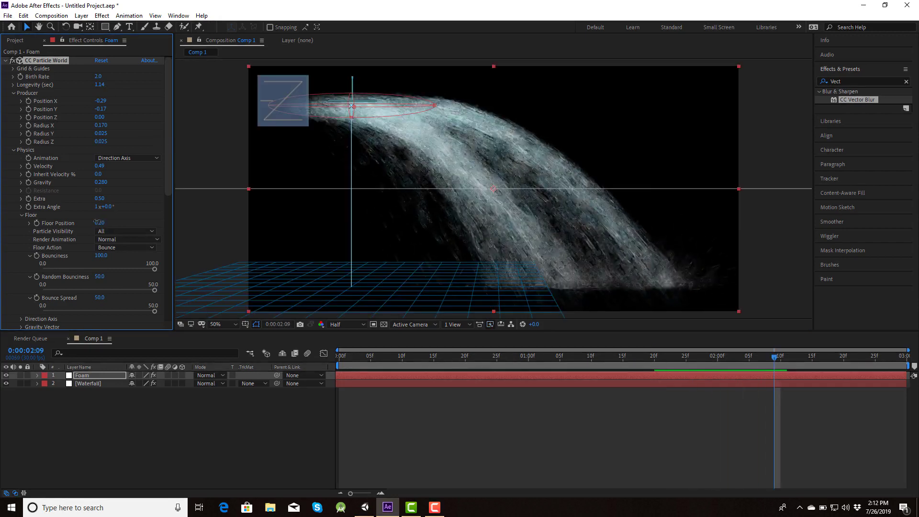
pyautogui.write('0.19')
# Step: Set Floor Position to 0.23 and the producer Position Y to -0.19, then preview
pyautogui.moveTo(96, 222); pyautogui.dragTo(150, 237)
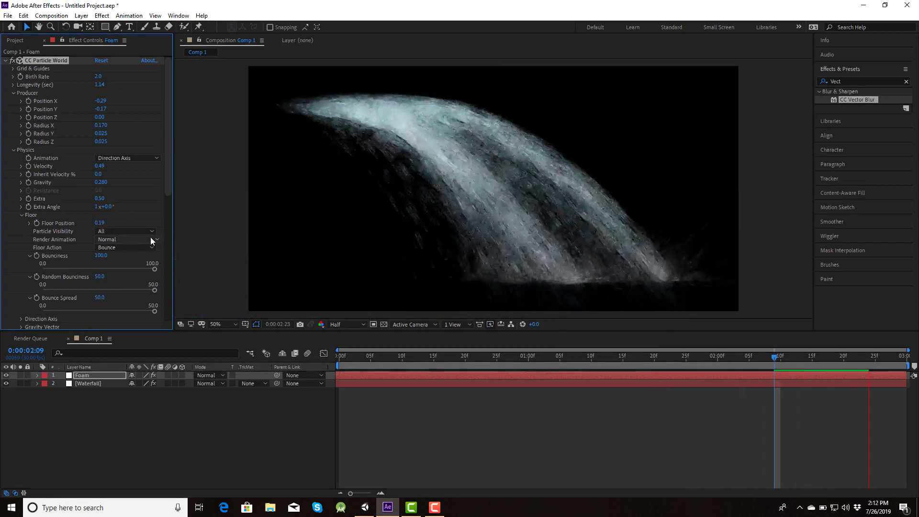
pyautogui.moveTo(98, 222)
pyautogui.mouseDown()
pyautogui.moveTo(115, 222)
pyautogui.moveTo(91, 221)
pyautogui.mouseUp()
pyautogui.press('space')
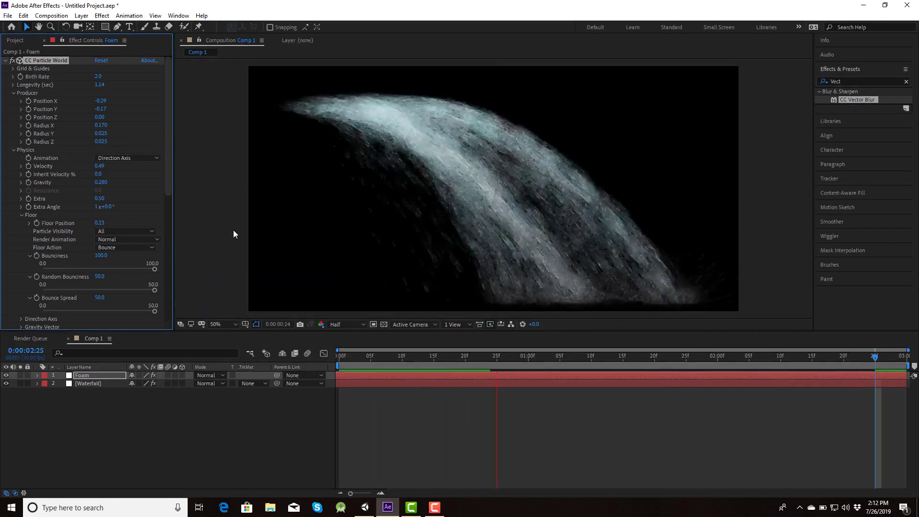
pyautogui.press('space')
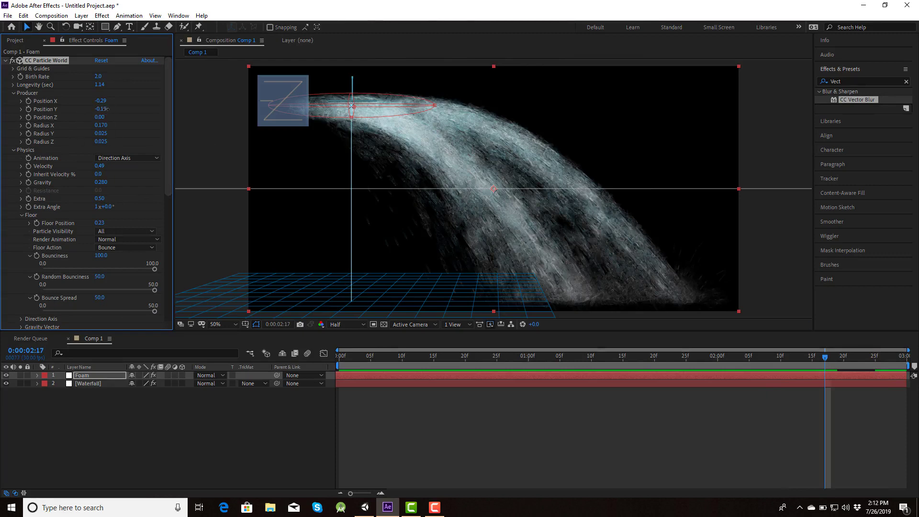
pyautogui.moveTo(102, 108); pyautogui.dragTo(119, 148)
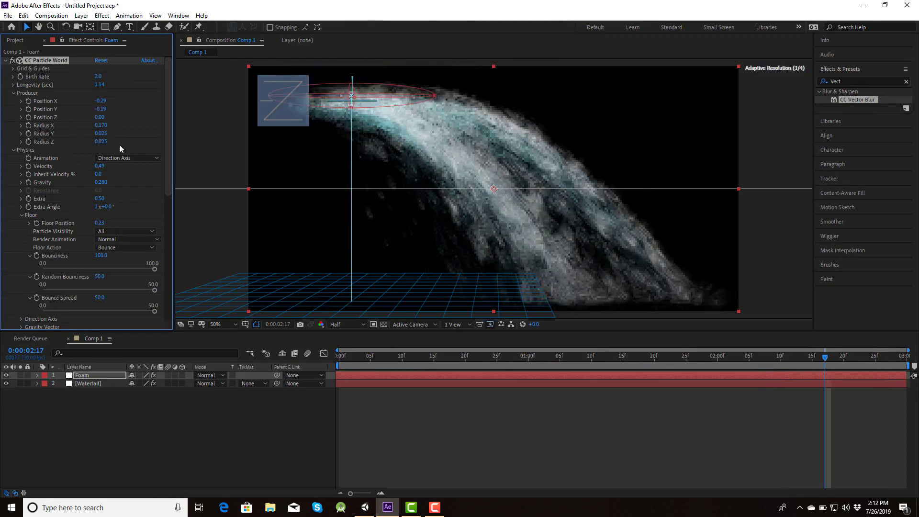
pyautogui.press('space')
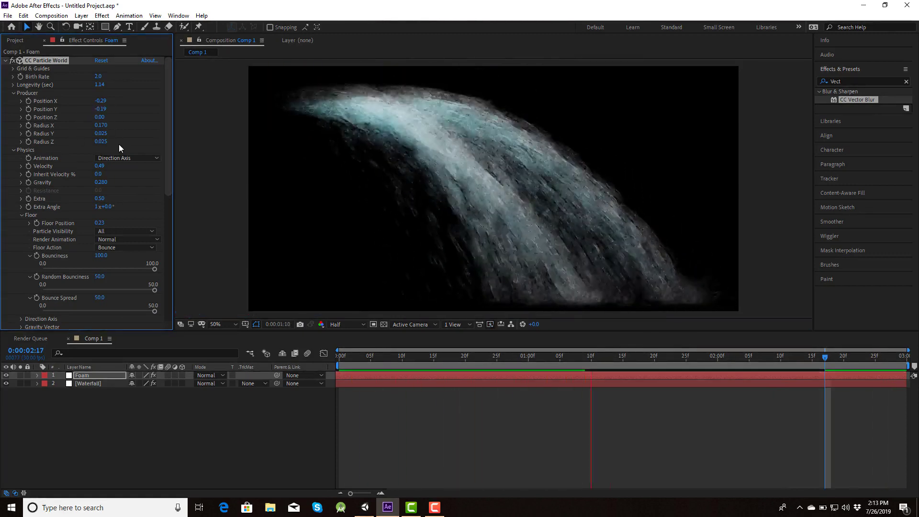
# Step: Collapse the particle settings and switch CC Vector Blur type to Natural
pyautogui.press('space')
pyautogui.click(13, 149)
pyautogui.click(13, 158)
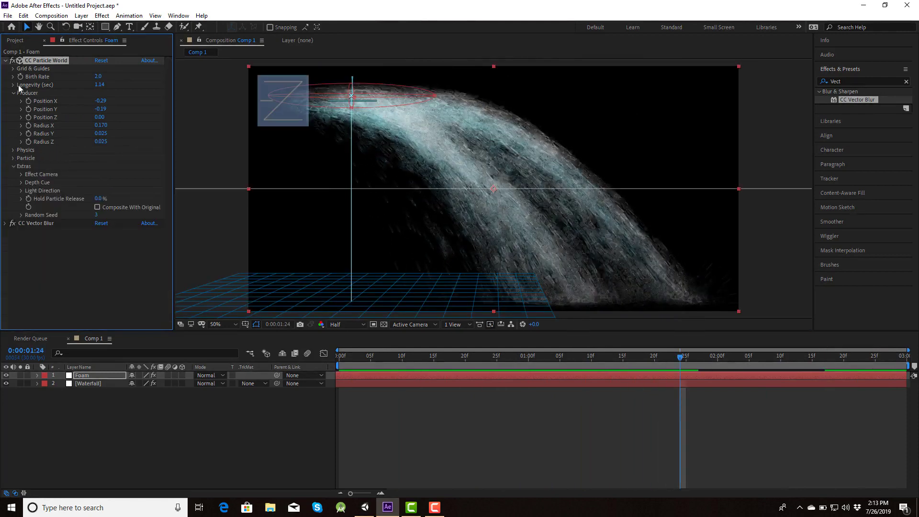
pyautogui.click(5, 60)
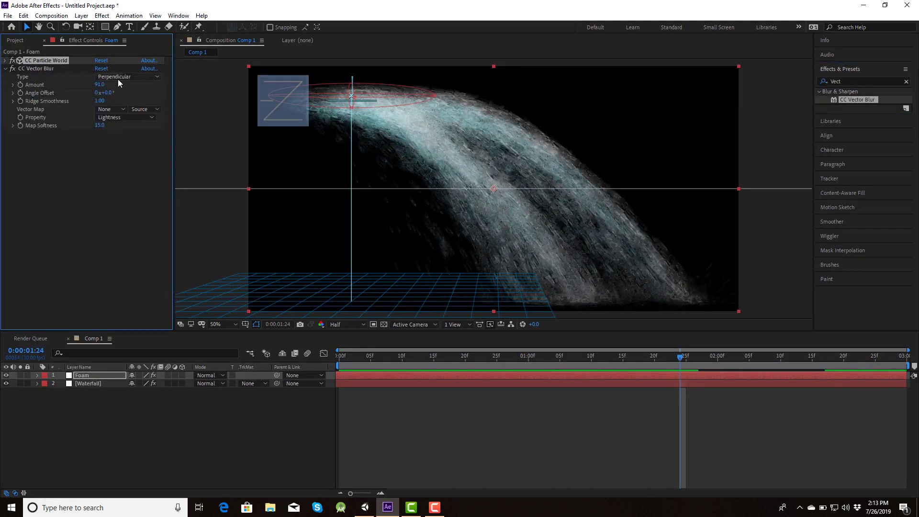
pyautogui.click(118, 79)
pyautogui.click(125, 84)
# Step: Add Glow to Foam with radius 48 and intensity 0.4, and preview it
pyautogui.doubleClick(834, 81)
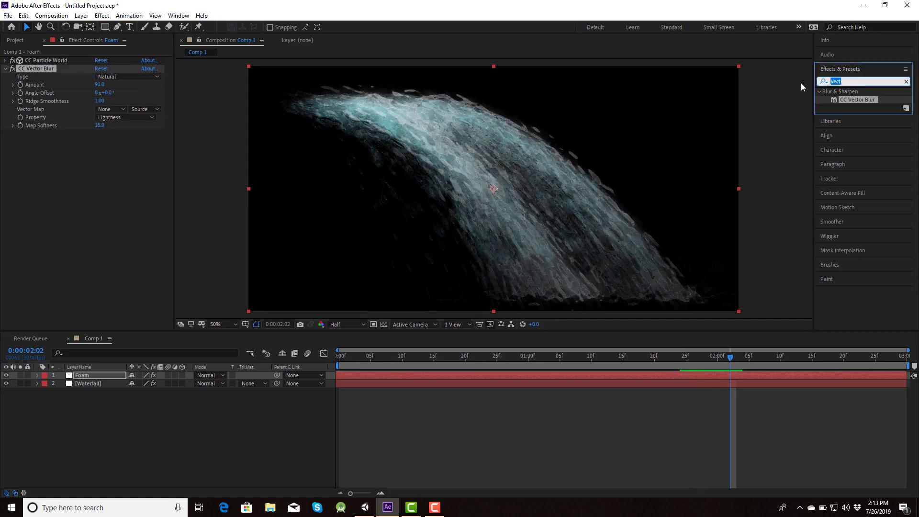
pyautogui.write('glow')
pyautogui.moveTo(855, 140); pyautogui.dragTo(103, 196)
pyautogui.moveTo(99, 158)
pyautogui.mouseDown()
pyautogui.moveTo(123, 158)
pyautogui.moveTo(74, 171)
pyautogui.mouseUp()
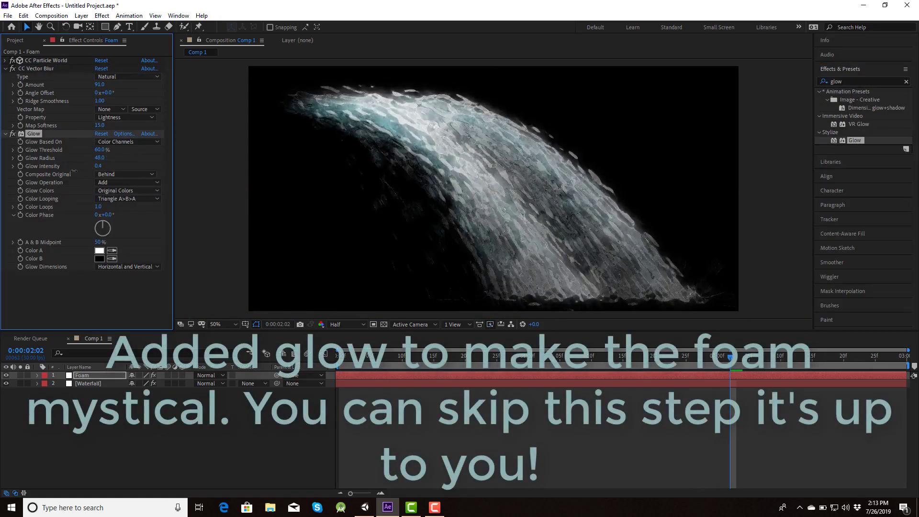
pyautogui.press('space')
pyautogui.click(5, 134)
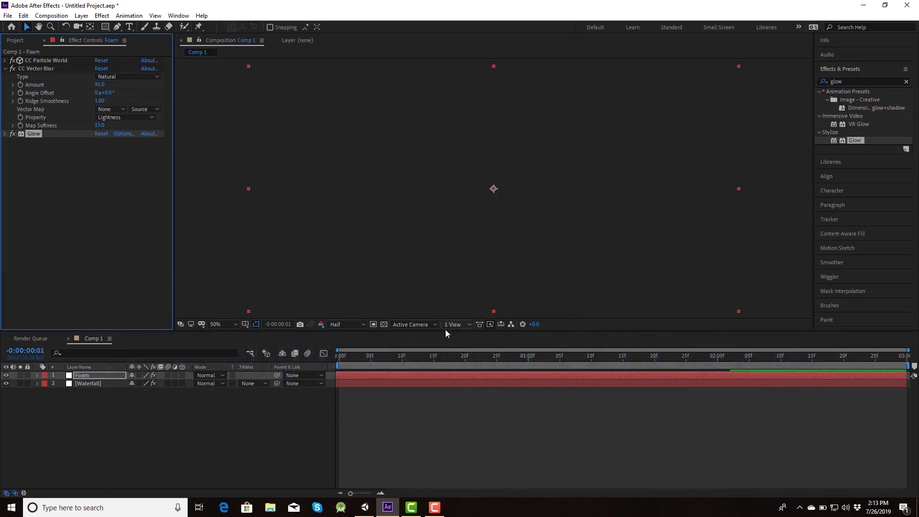
pyautogui.click(440, 356)
# Step: Pre-compose the Foam and Waterfall layers into a precomp named Waterfall
pyautogui.keyDown('shift'); pyautogui.click(88, 383); pyautogui.keyUp('shift')
pyautogui.rightClick(88, 383)
pyautogui.click(118, 340)
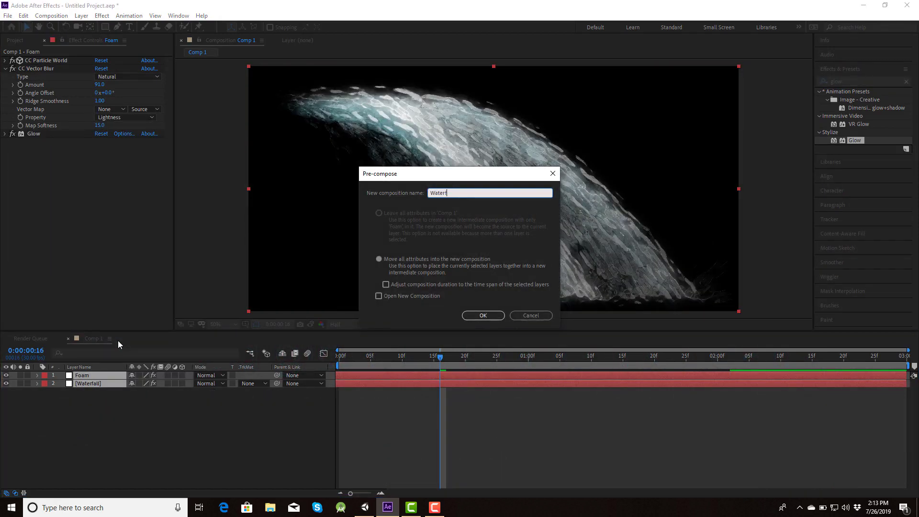
pyautogui.write('all')
pyautogui.press('Return')
pyautogui.click(15, 40)
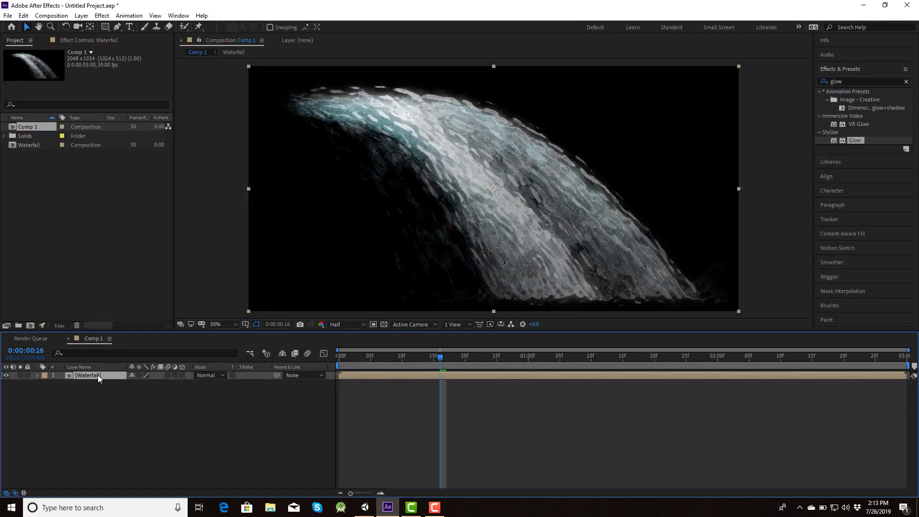
# Step: End the work area at about 1:15 and zoom the timeline to single frames
pyautogui.moveTo(440, 358); pyautogui.dragTo(623, 363)
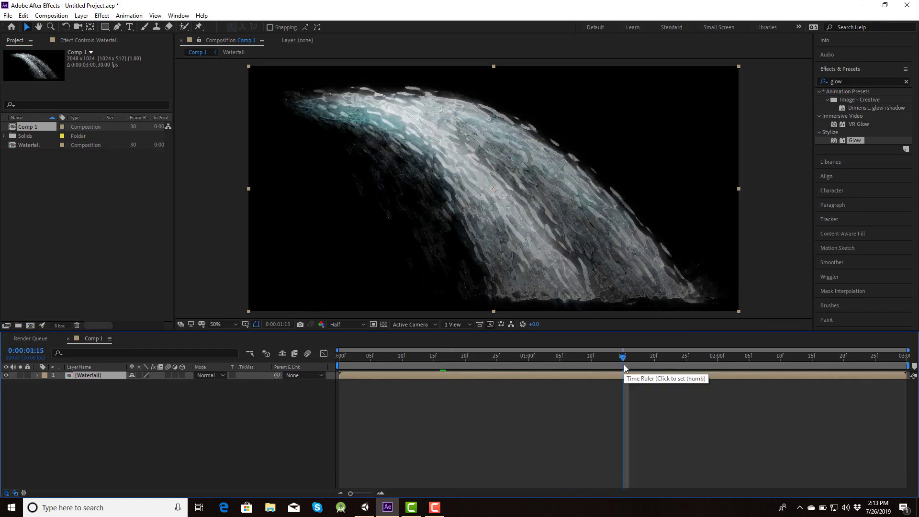
pyautogui.press('n')
pyautogui.click(610, 356)
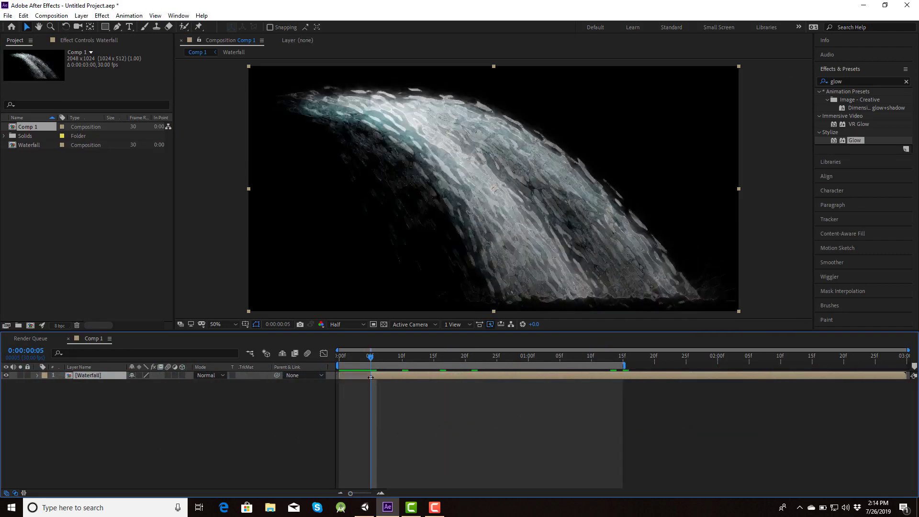
pyautogui.moveTo(351, 493); pyautogui.dragTo(370, 493)
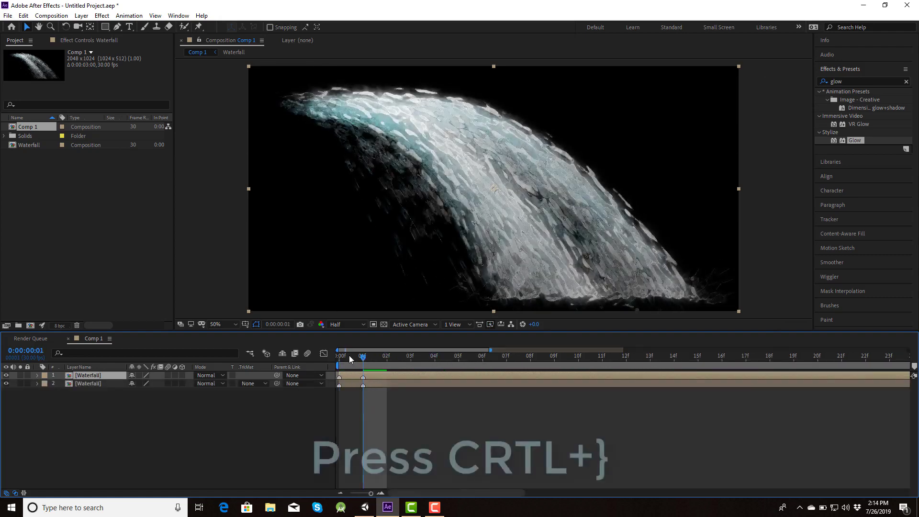
# Step: Duplicate the Waterfall layer, move it below, and offset the top copy to start later
pyautogui.hotkey('ctrl', 'd')
pyautogui.hotkey('ctrl', '[')
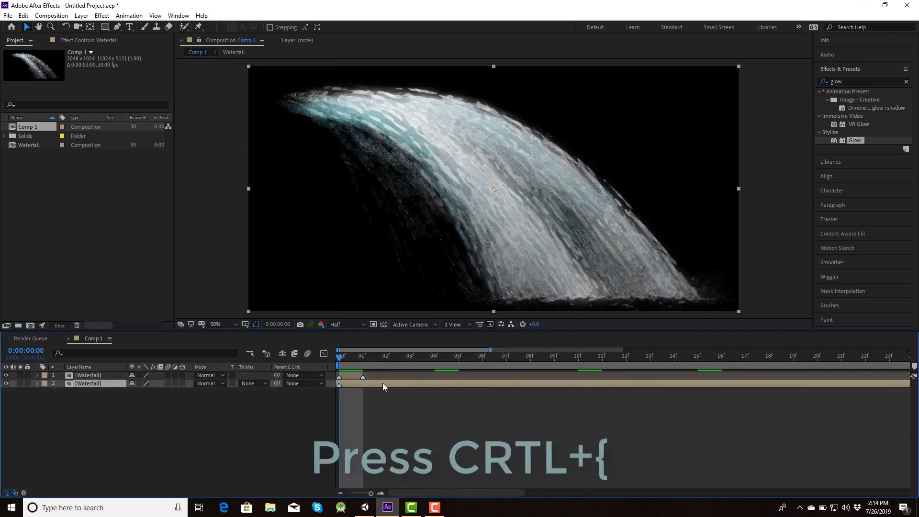
pyautogui.press(';')
pyautogui.moveTo(341, 374); pyautogui.dragTo(613, 380)
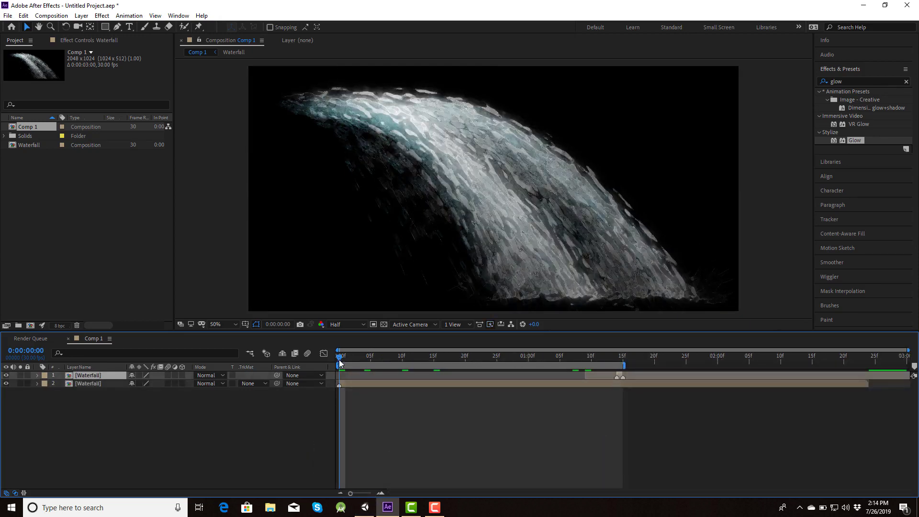
# Step: Cross-fade the two layers with opposing 0%/100% opacity keyframes at 1:14–1:15, then preview
pyautogui.moveTo(341, 362); pyautogui.dragTo(617, 357)
pyautogui.press('t')
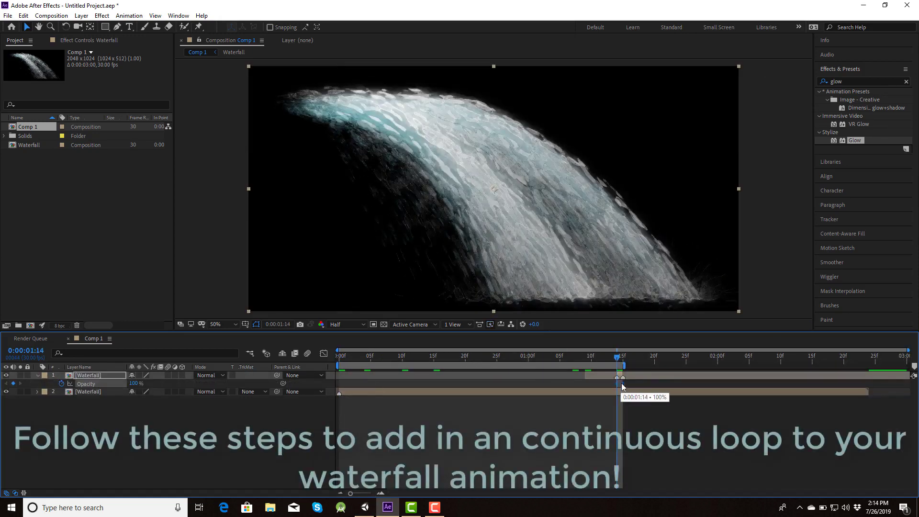
pyautogui.write('0')
pyautogui.press('Return')
pyautogui.click(147, 387)
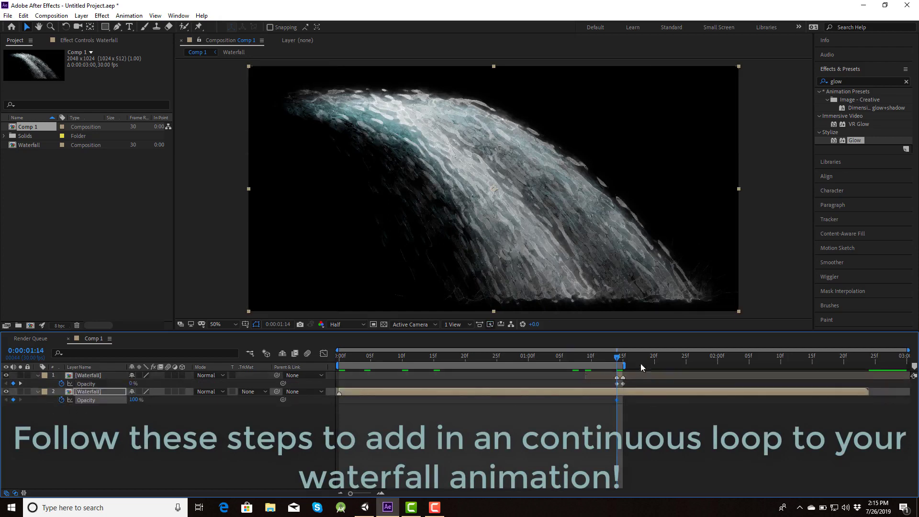
pyautogui.press('pagedown')
pyautogui.press('Return')
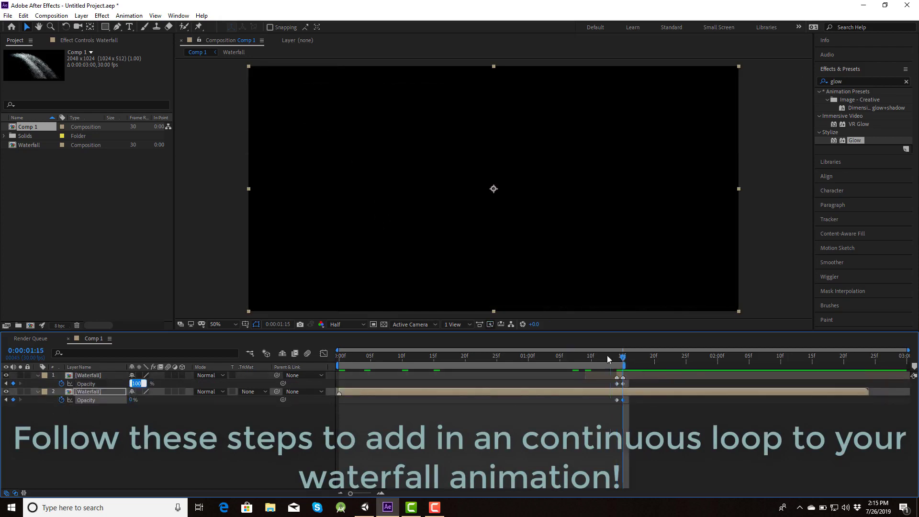
pyautogui.press('space')
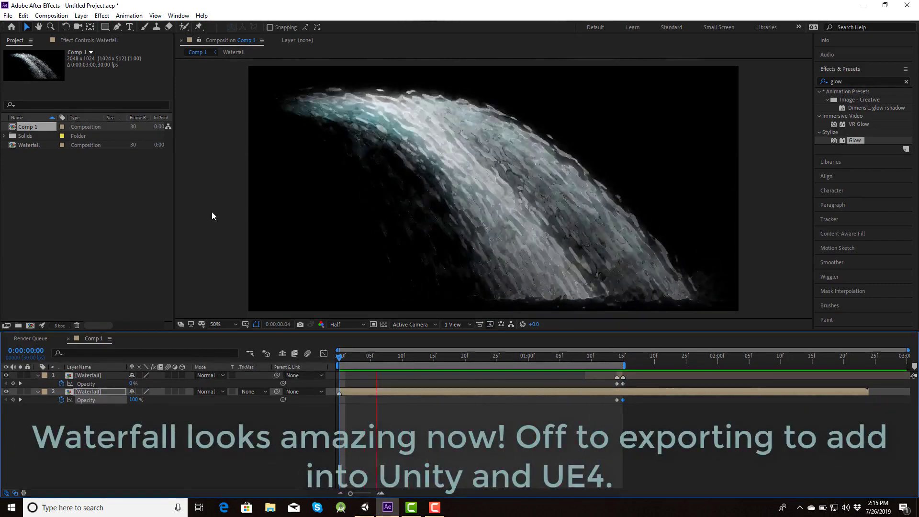
# Step: Add Comp 1 to the render queue with PNG Sequence output that includes alpha
pyautogui.click(8, 16)
pyautogui.moveTo(96, 170)
pyautogui.click(199, 180)
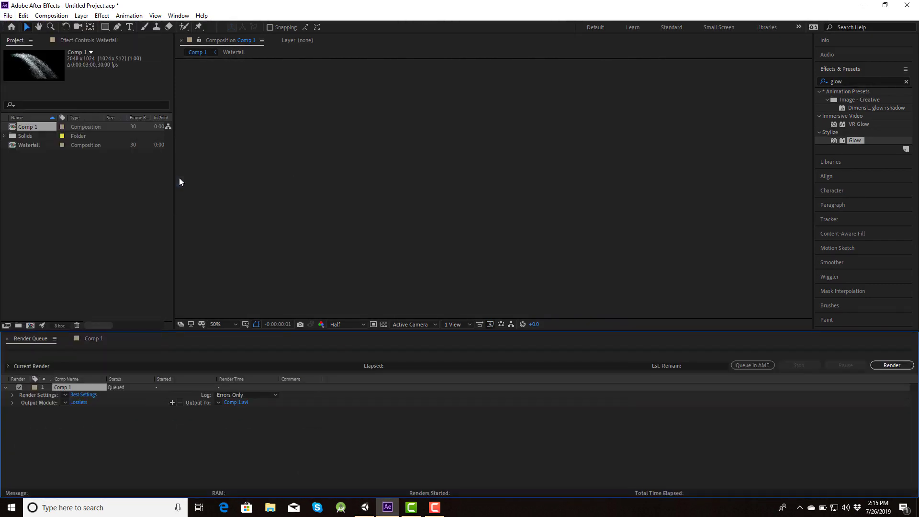
pyautogui.click(79, 402)
pyautogui.click(434, 134)
pyautogui.click(414, 230)
pyautogui.click(429, 179)
pyautogui.click(418, 210)
pyautogui.press('Return')
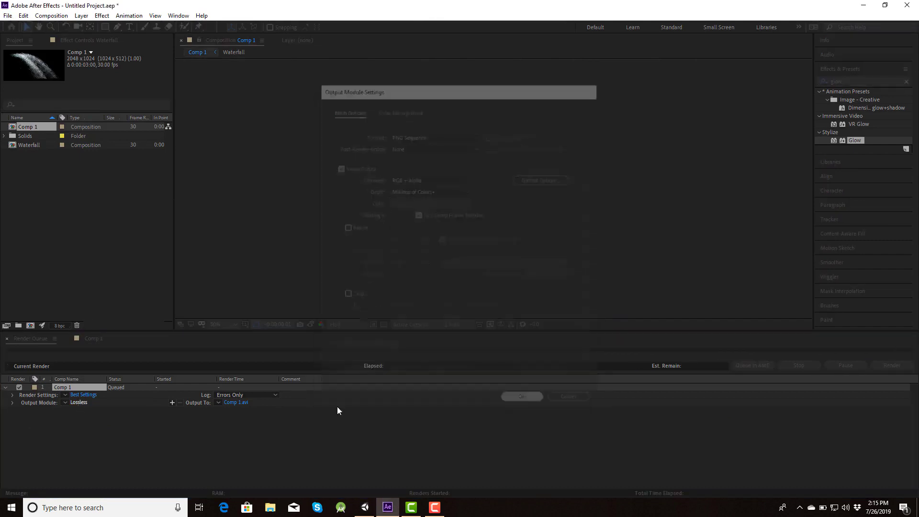
# Step: Save the output as Waterfall in Desktop\WaterfallFolder and start the render
pyautogui.click(243, 402)
pyautogui.click(129, 44)
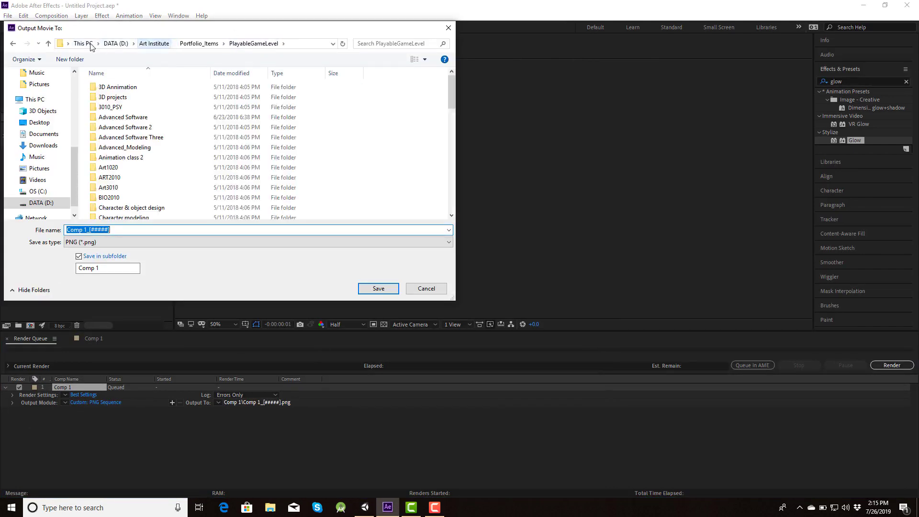
pyautogui.click(35, 99)
pyautogui.doubleClick(225, 84)
pyautogui.doubleClick(217, 93)
pyautogui.write('Water')
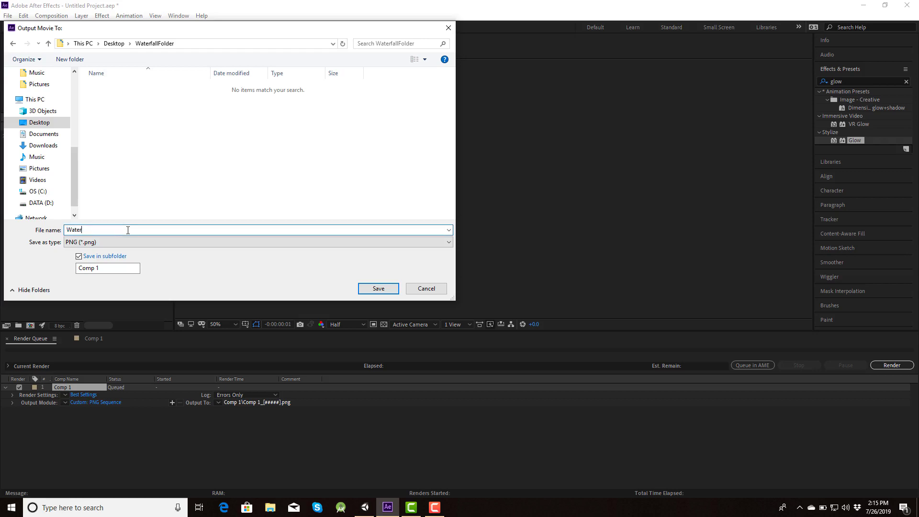
pyautogui.write('fall')
pyautogui.press('Return')
pyautogui.click(891, 365)
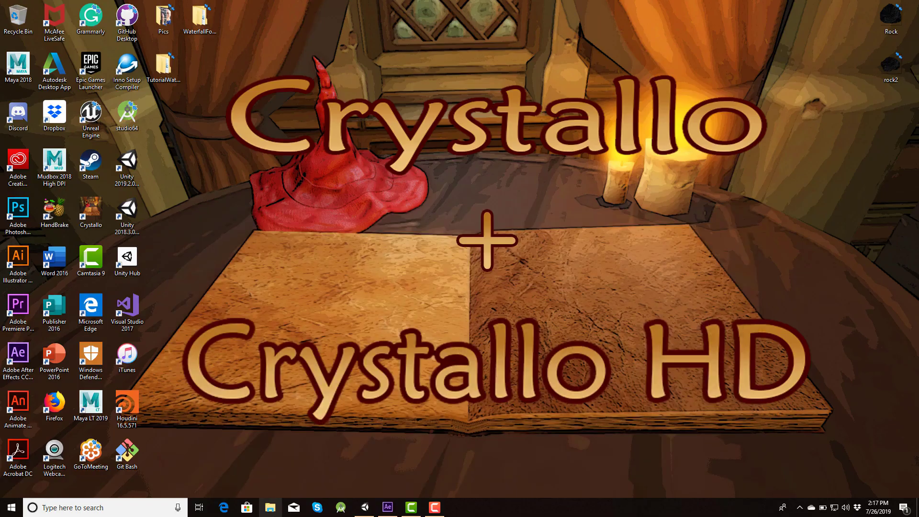
# Step: Launch GlueIT from D:\GlueIT-master and start adding image files
pyautogui.click(270, 507)
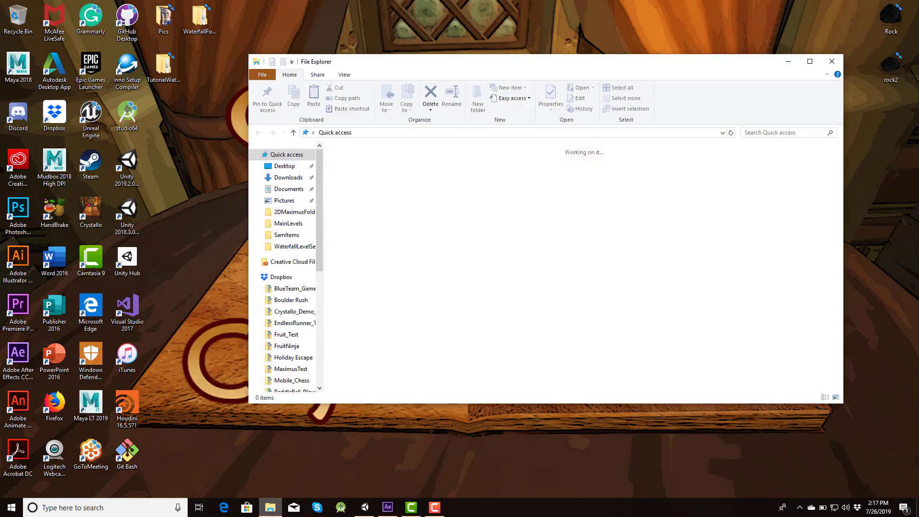
pyautogui.scroll(-5, 287, 287)
pyautogui.click(280, 304)
pyautogui.doubleClick(483, 236)
pyautogui.doubleClick(356, 208)
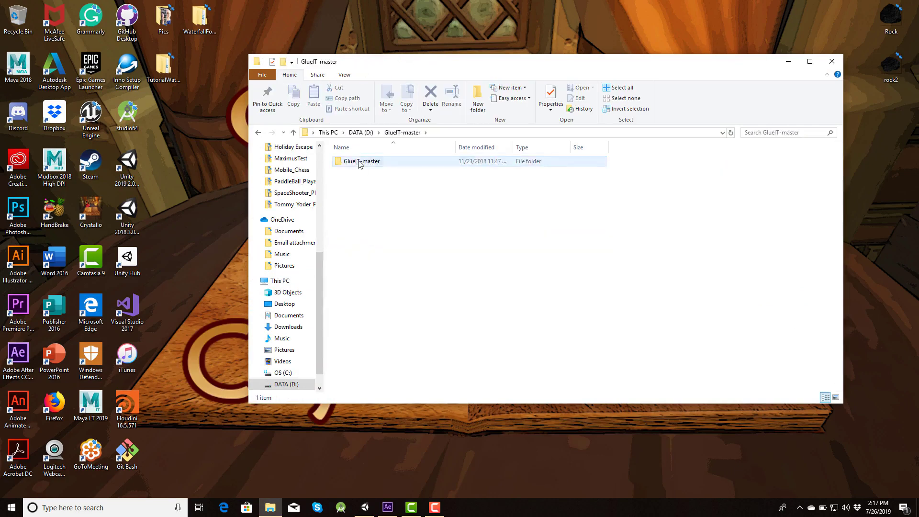
pyautogui.doubleClick(360, 161)
pyautogui.doubleClick(476, 160)
pyautogui.click(788, 61)
# Step: Load all Waterfall frames from Desktop\WaterfallFolder into GlueIT
pyautogui.click(355, 308)
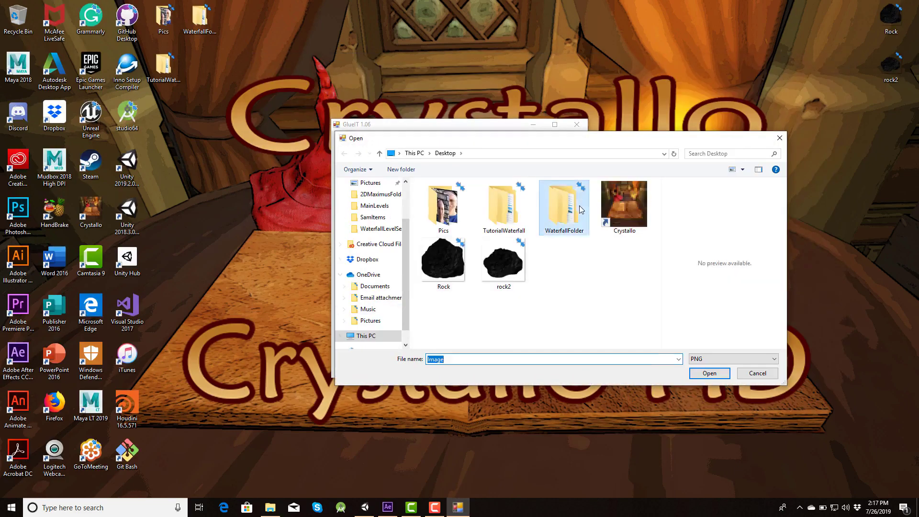
pyautogui.doubleClick(564, 206)
pyautogui.click(503, 288)
pyautogui.hotkey('shift', 'Home')
pyautogui.press('Return')
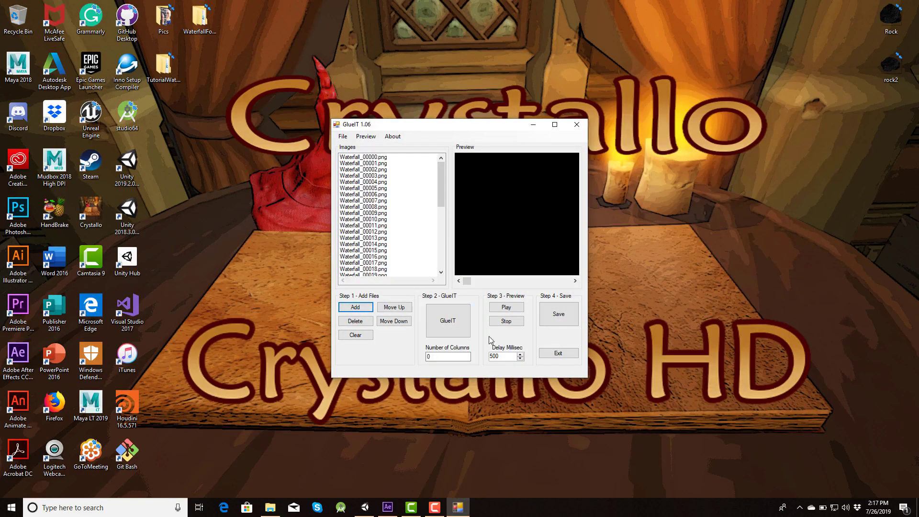
# Step: Set 4 columns, glue the frames, and save the sheet as Waterfall_SpriteSheet
pyautogui.doubleClick(445, 357)
pyautogui.write('4')
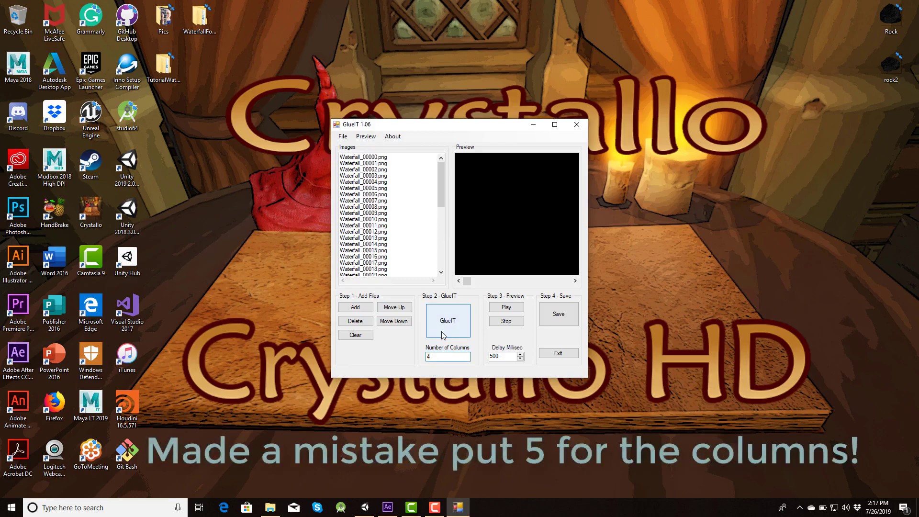
pyautogui.click(442, 320)
pyautogui.click(558, 314)
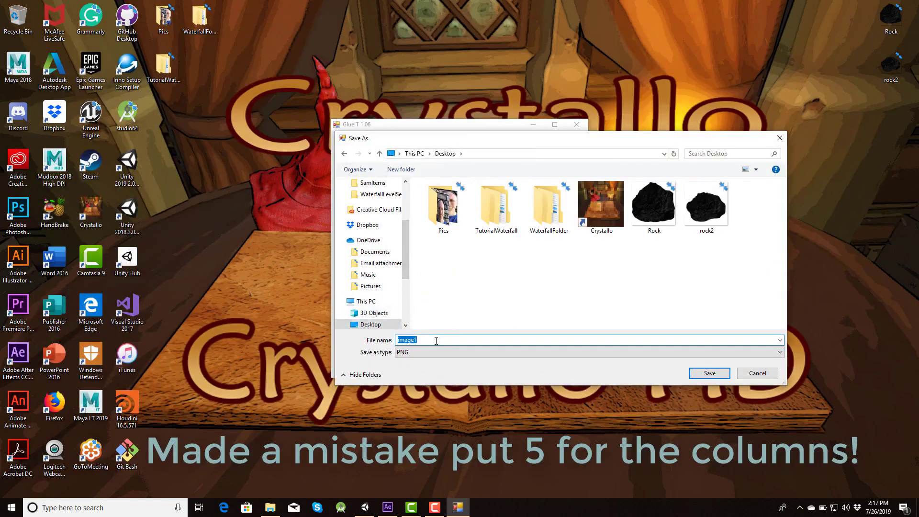
pyautogui.write('Waterfall_Sp')
pyautogui.write('et')
pyautogui.press('Return')
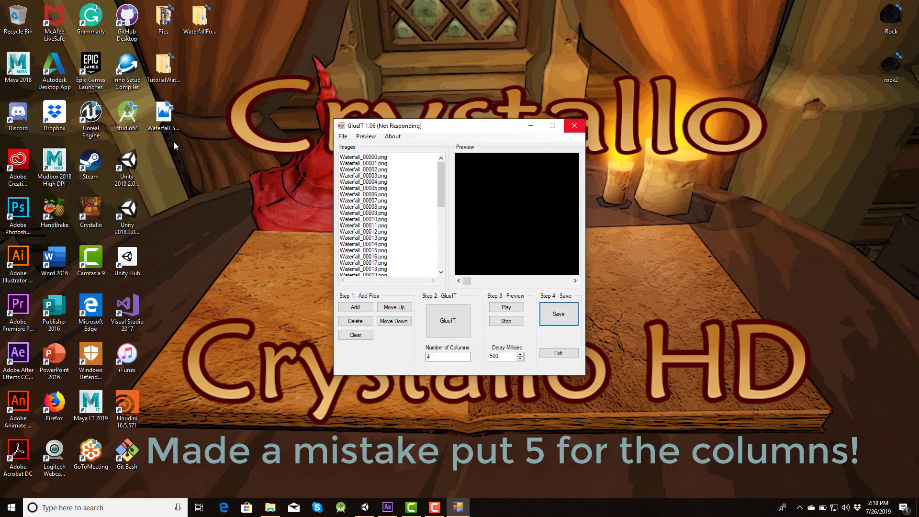
# Step: Change the column count to 5, check the saved sprite sheet in the viewer, then close GlueIT
pyautogui.doubleClick(448, 356)
pyautogui.write('5')
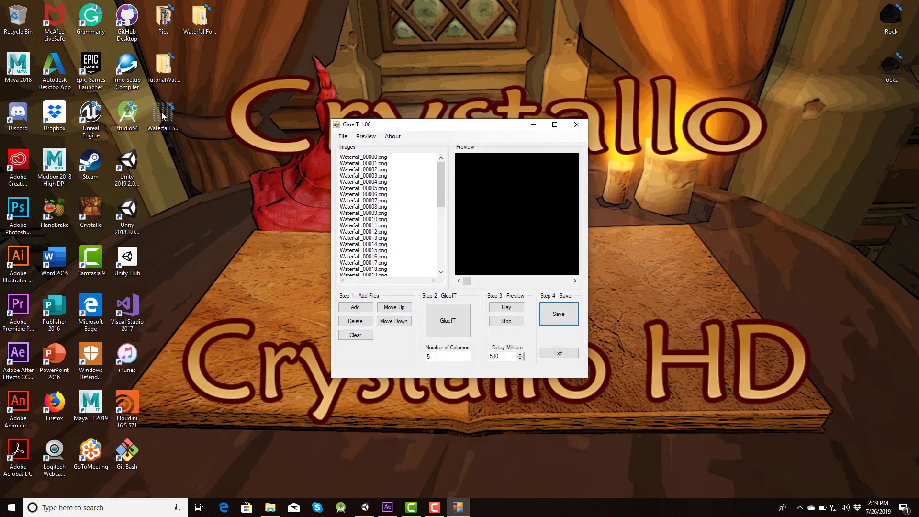
pyautogui.doubleClick(163, 117)
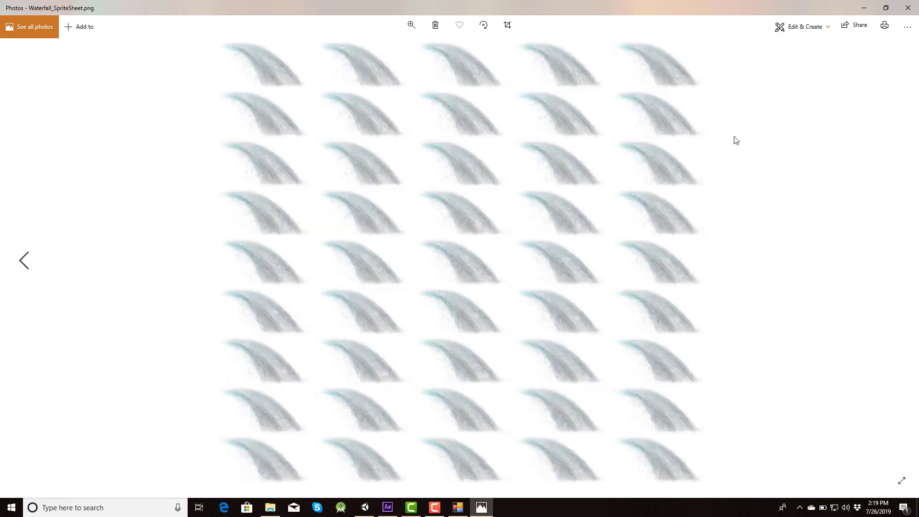
pyautogui.click(907, 7)
pyautogui.click(577, 124)
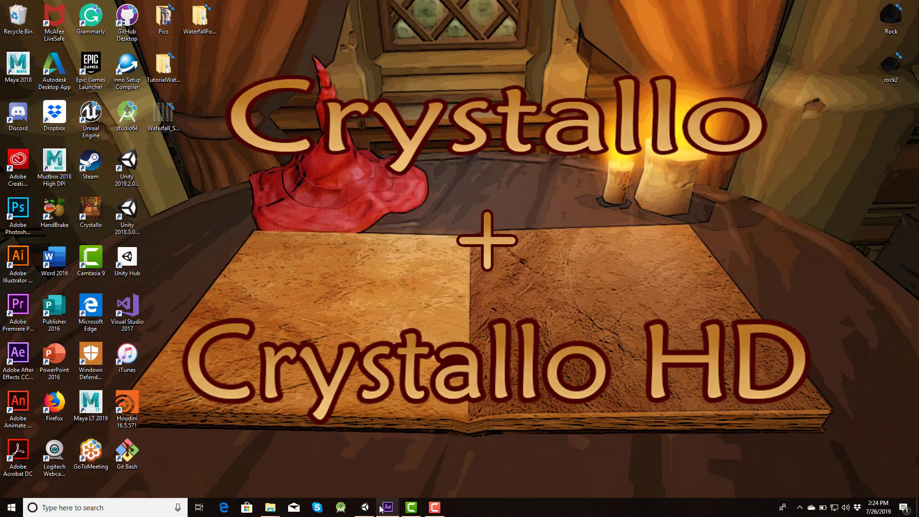
pyautogui.click(364, 507)
# Step: Import the 45 waterfall frames into the Assets/Sprite folder
pyautogui.doubleClick(503, 310)
pyautogui.moveTo(270, 506)
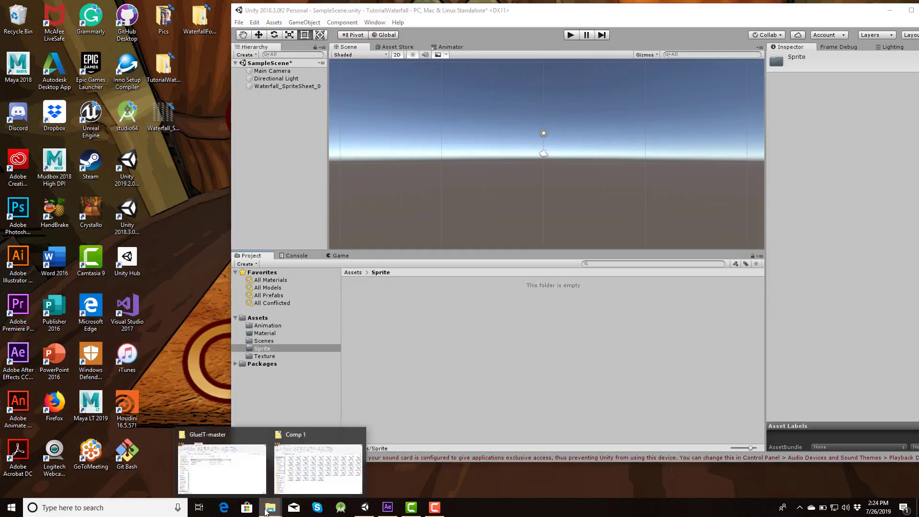
pyautogui.click(317, 454)
pyautogui.keyDown('shift'); pyautogui.click(353, 330); pyautogui.keyUp('shift')
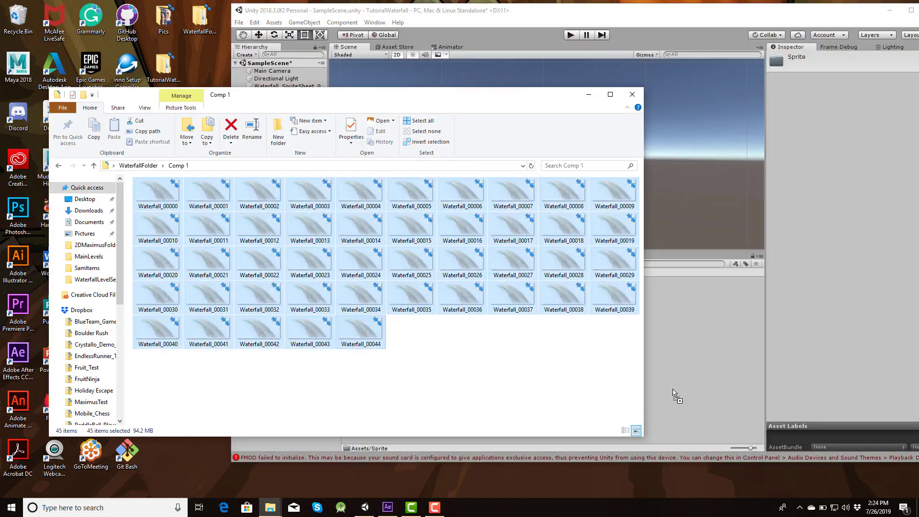
pyautogui.click(548, 315)
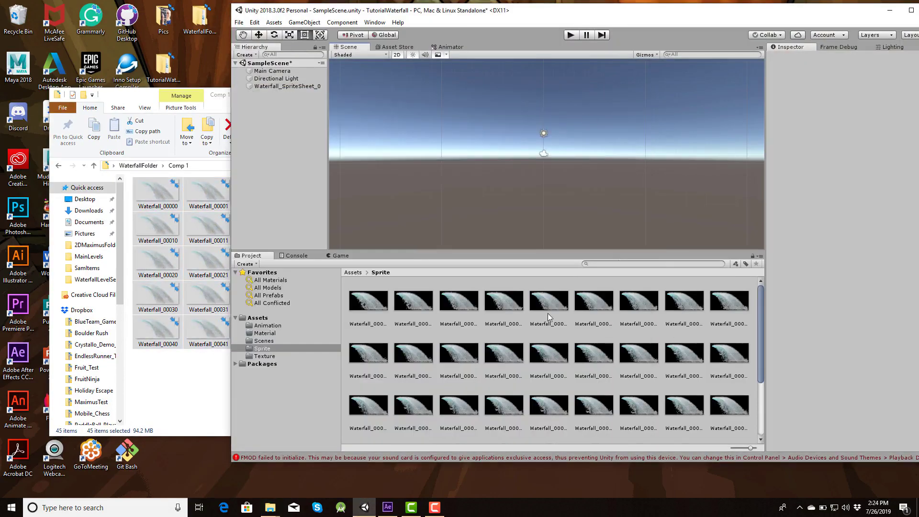
# Step: Set the imported frames' Texture Type to Sprite (2D and UI) and apply
pyautogui.click(910, 11)
pyautogui.click(127, 306)
pyautogui.keyDown('shift'); pyautogui.click(511, 449); pyautogui.keyUp('shift')
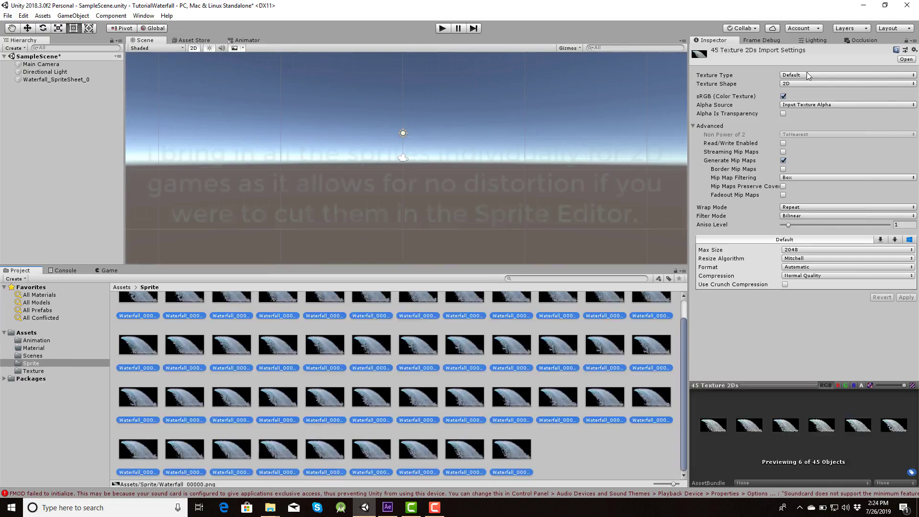
pyautogui.click(847, 75)
pyautogui.click(814, 117)
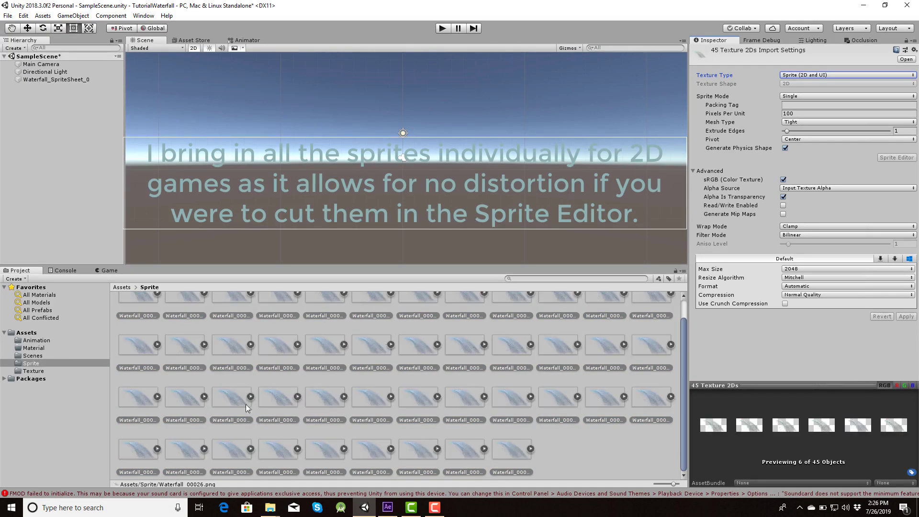
# Step: Drop the frames into the Scene as an animation clip and play it to preview
pyautogui.moveTo(145, 320); pyautogui.dragTo(288, 185)
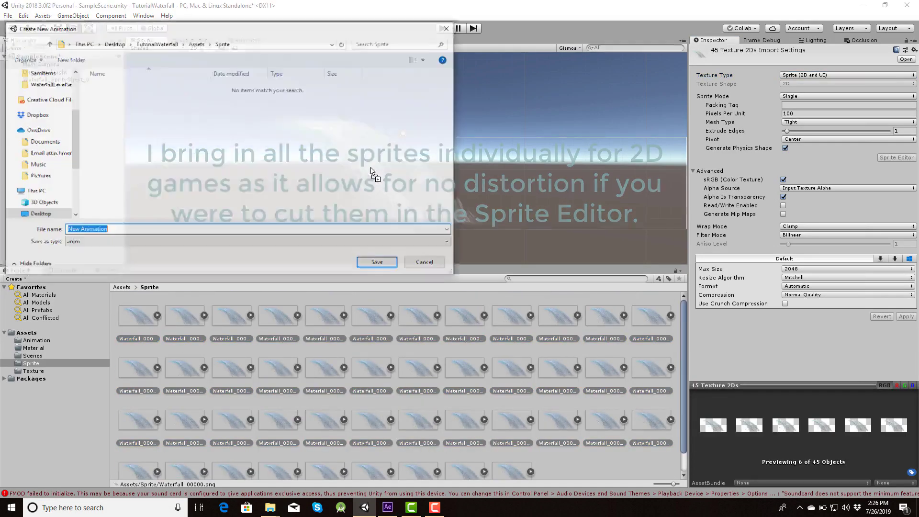
pyautogui.doubleClick(117, 88)
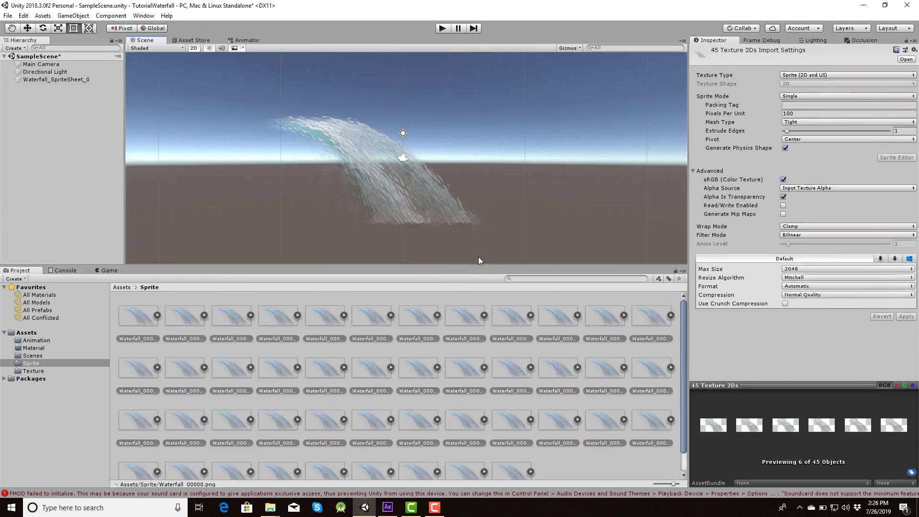
pyautogui.click(143, 16)
pyautogui.click(263, 309)
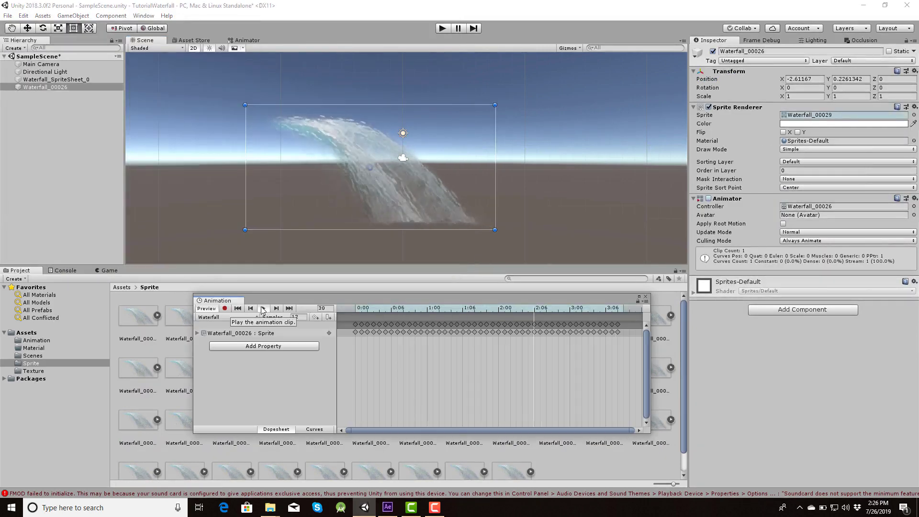
pyautogui.click(642, 295)
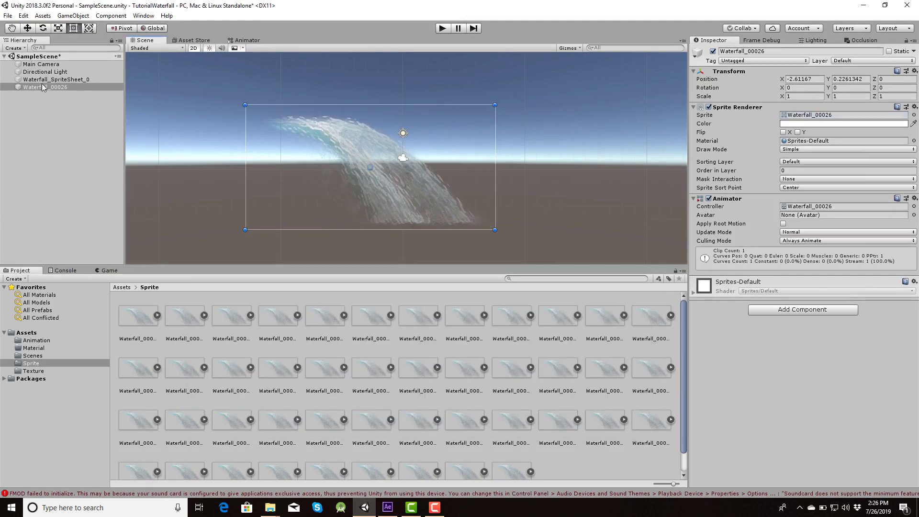
# Step: Delete the two waterfall preview objects from the scene
pyautogui.click(42, 80)
pyautogui.keyDown('shift'); pyautogui.click(45, 87); pyautogui.keyUp('shift')
pyautogui.press('Delete')
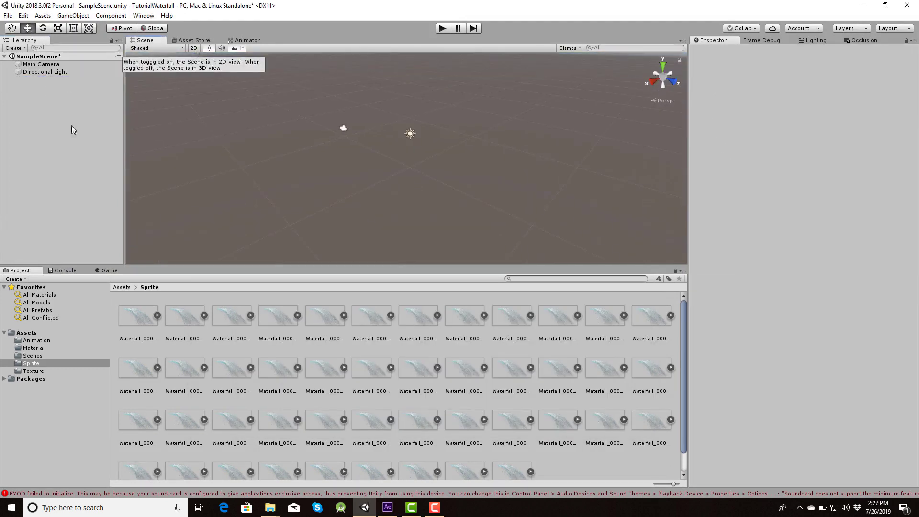
# Step: Add a Particle System to the scene and expand its Emission settings
pyautogui.rightClick(51, 103)
pyautogui.moveTo(72, 205)
pyautogui.click(144, 203)
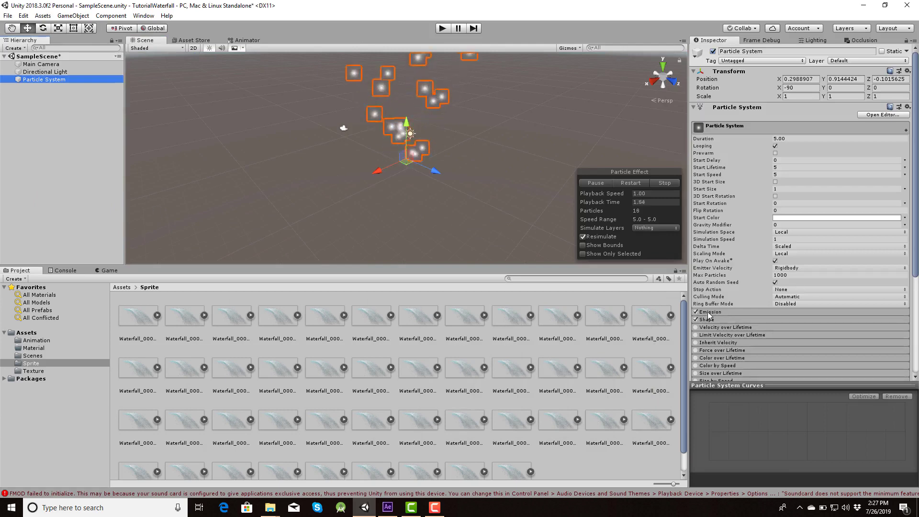
pyautogui.click(791, 311)
pyautogui.scroll(-4, 697, 297)
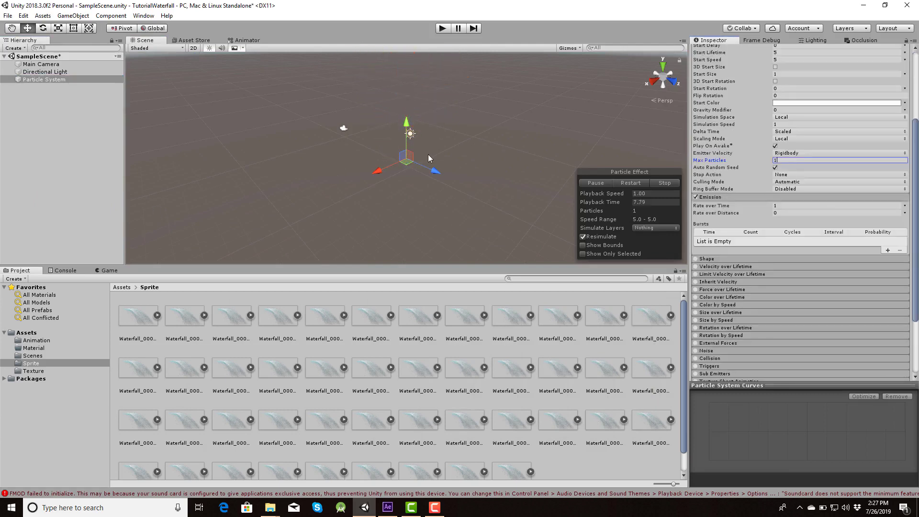
# Step: Create a new material named Waterfall in the Material folder
pyautogui.click(121, 287)
pyautogui.doubleClick(181, 337)
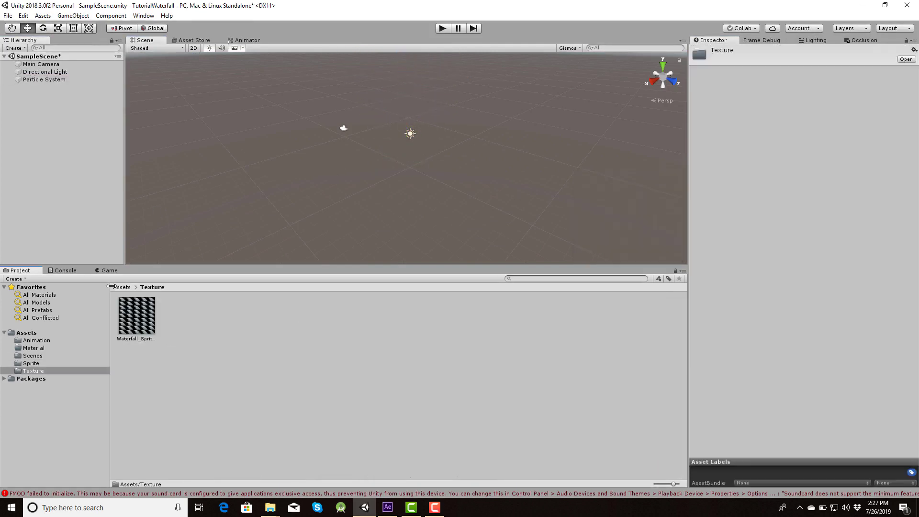
pyautogui.rightClick(181, 337)
pyautogui.moveTo(205, 109)
pyautogui.click(335, 186)
pyautogui.write('Waterfall')
pyautogui.press('Return')
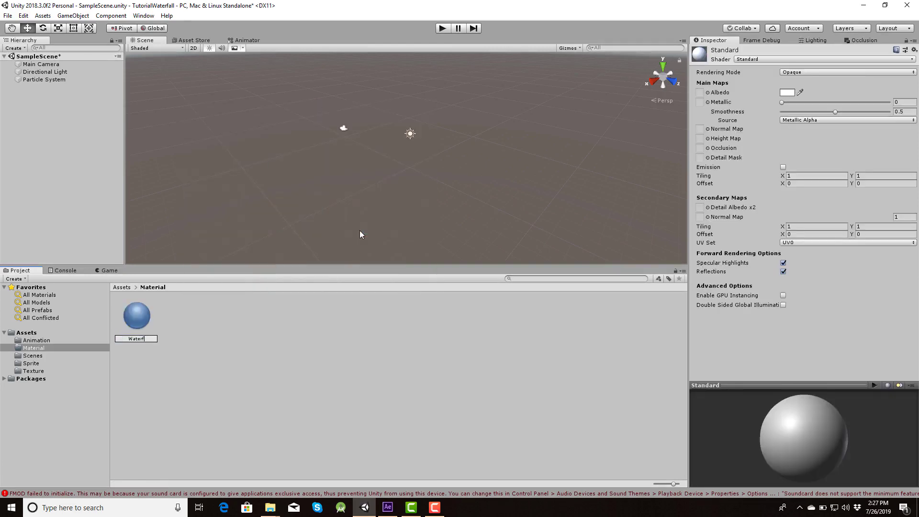
# Step: Set the Waterfall material's shader to Mobile > Particles > Alpha Blended
pyautogui.click(821, 72)
pyautogui.click(813, 59)
pyautogui.moveTo(765, 123)
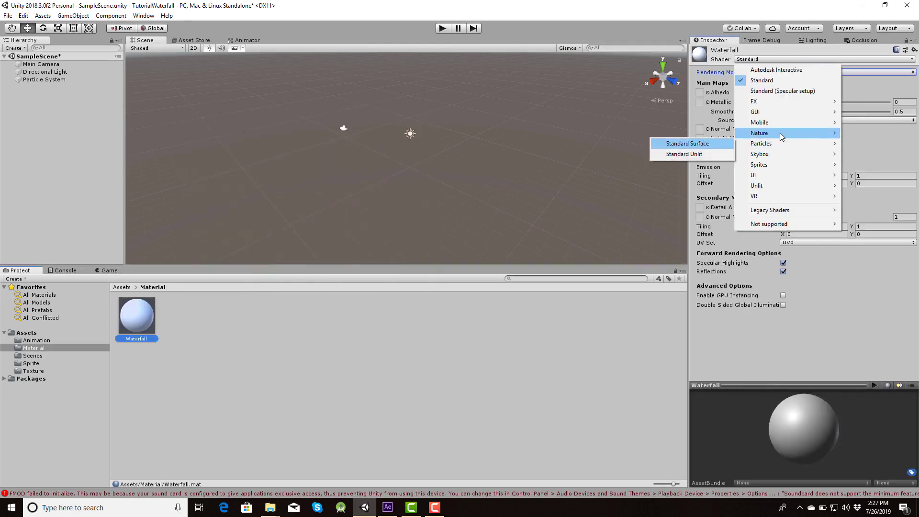
pyautogui.moveTo(761, 143)
pyautogui.click(773, 177)
# Step: Drop the waterfall sprite sheet from the Texture folder into the material's Particle Texture
pyautogui.click(123, 286)
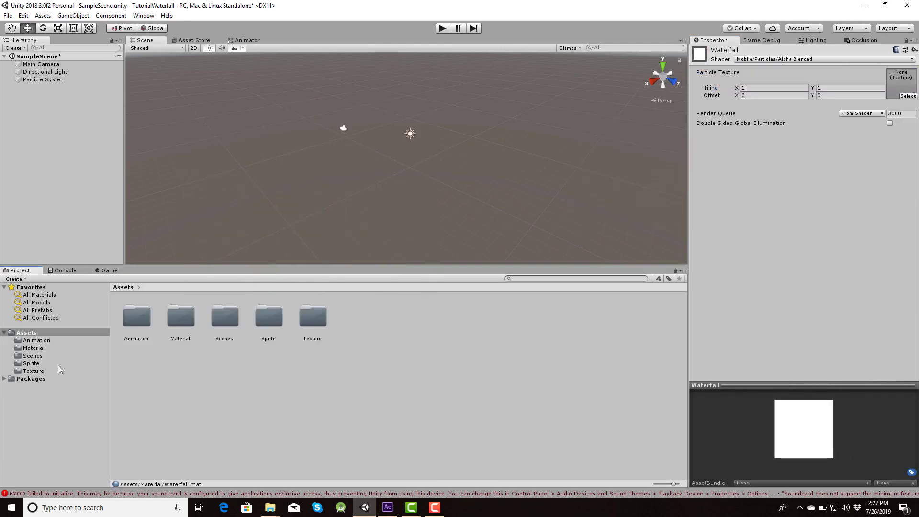
pyautogui.click(33, 371)
pyautogui.moveTo(833, 110); pyautogui.dragTo(900, 84)
# Step: Assign the Waterfall material to the Particle System's Renderer
pyautogui.click(44, 79)
pyautogui.scroll(-10, 833, 333)
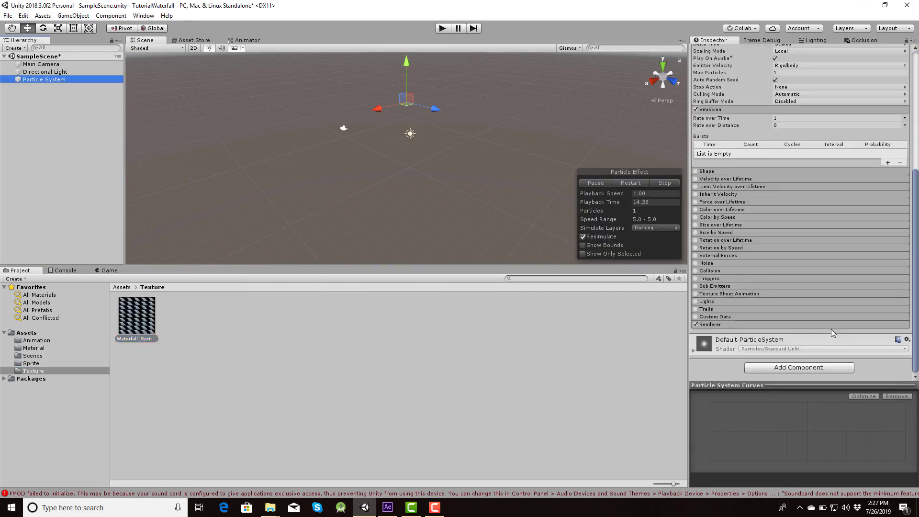
pyautogui.click(38, 349)
pyautogui.moveTo(137, 316); pyautogui.dragTo(715, 362)
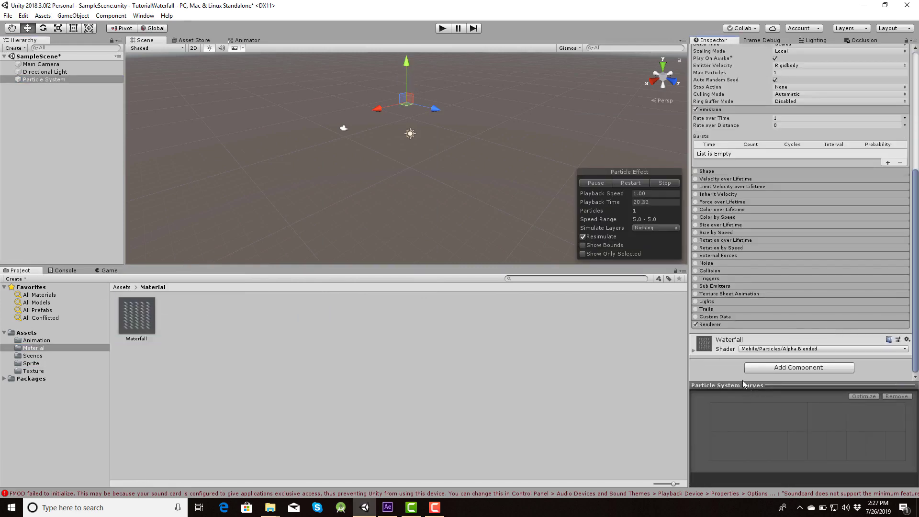
# Step: Enable Texture Sheet Animation with 5×9 tiles and set Start Size to 10
pyautogui.click(696, 294)
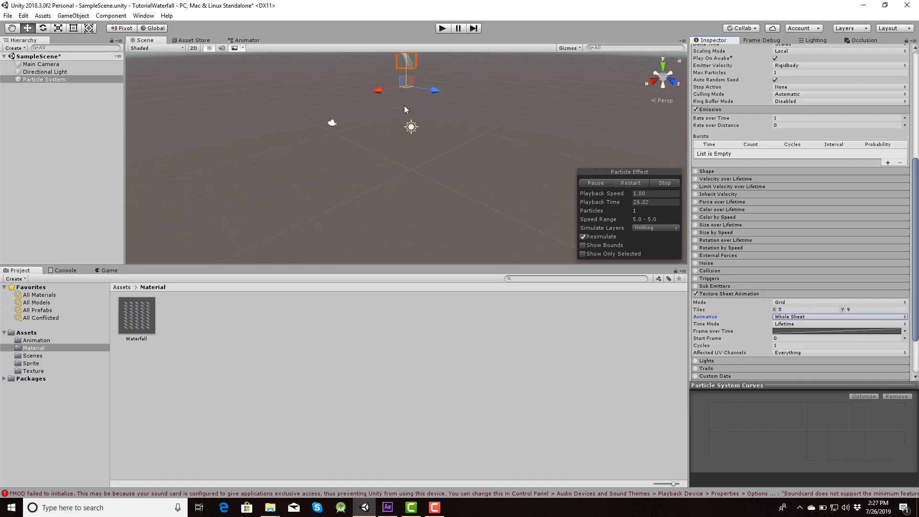
pyautogui.press('f')
pyautogui.scroll(8, 744, 196)
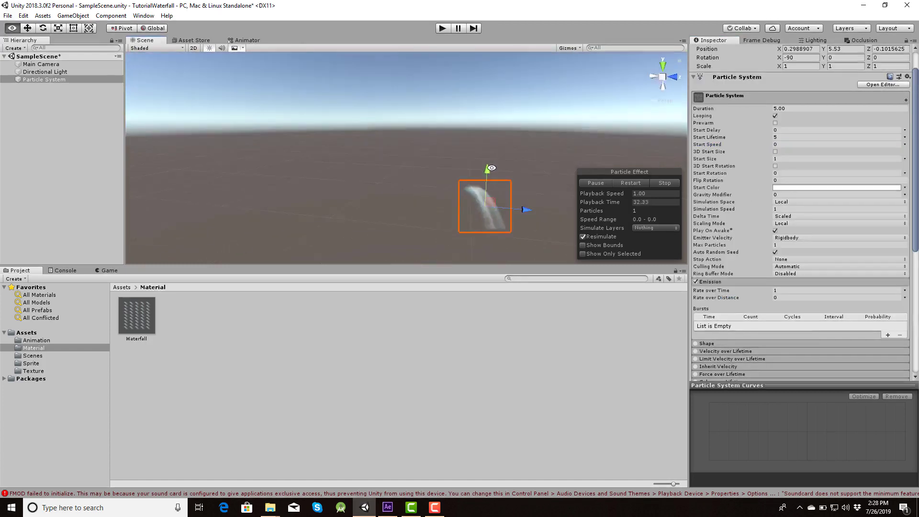
pyautogui.moveTo(402, 170); pyautogui.dragTo(333, 125)
pyautogui.write('f')
pyautogui.write('10')
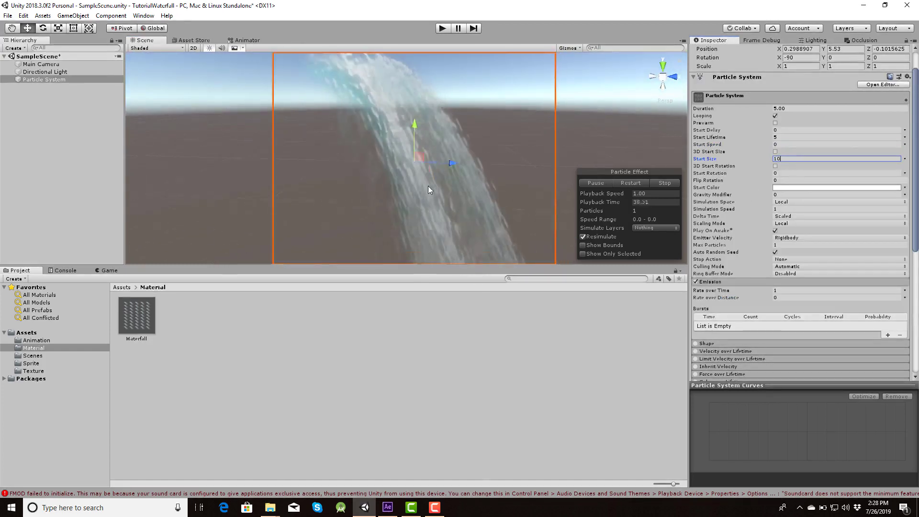
pyautogui.scroll(-2, 427, 185)
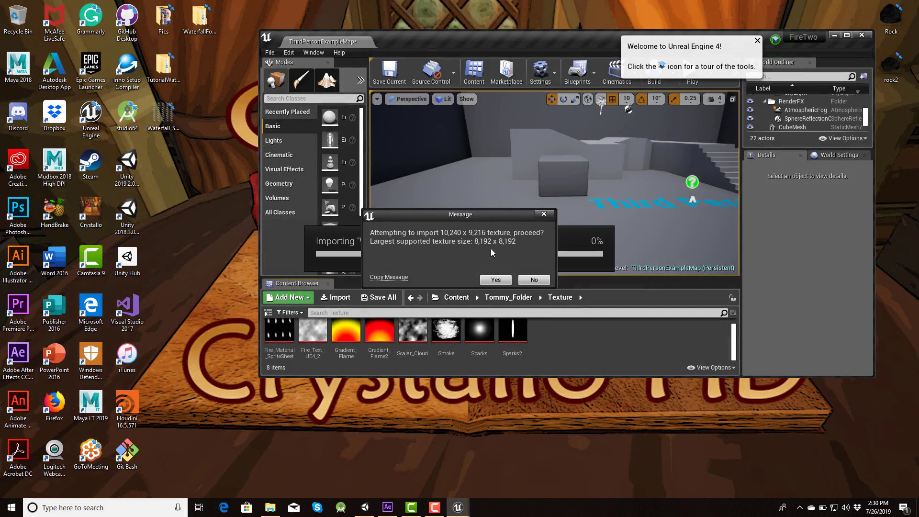
# Step: Accept the oversized sprite-sheet import, then create a Waterfall material and open it
pyautogui.click(495, 280)
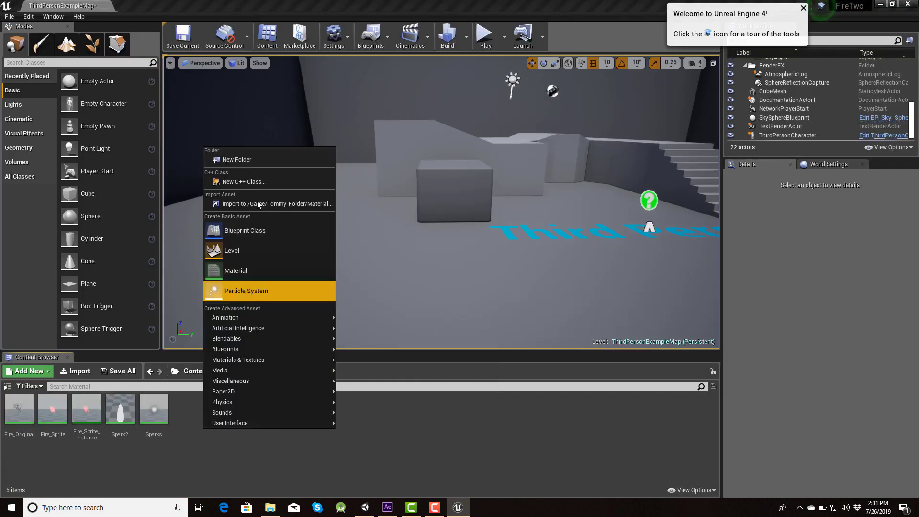
pyautogui.click(252, 270)
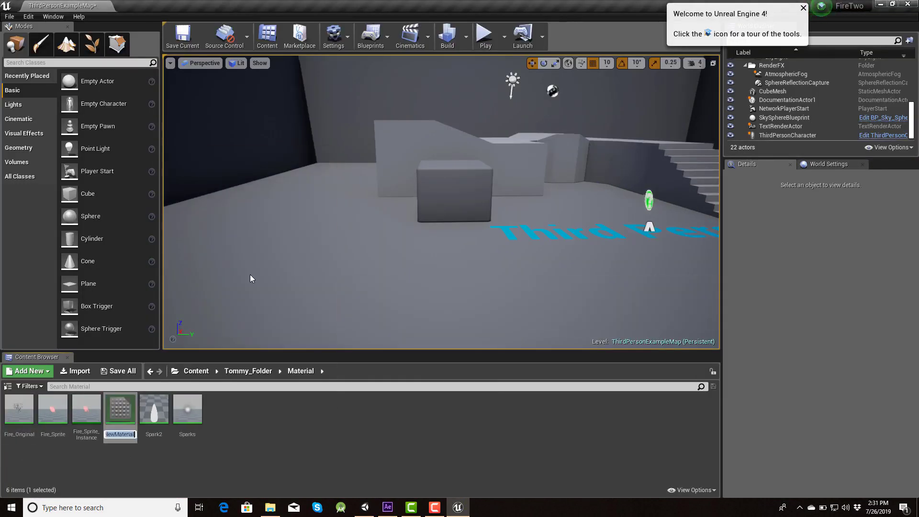
pyautogui.write('Waterfall')
pyautogui.press('Return')
pyautogui.doubleClick(187, 409)
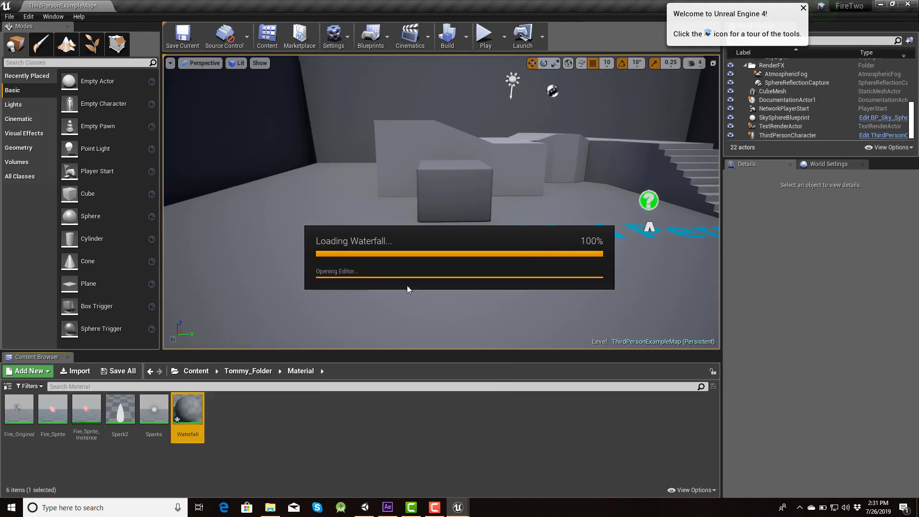
# Step: Set the material's Blend Mode to Translucent
pyautogui.click(791, 104)
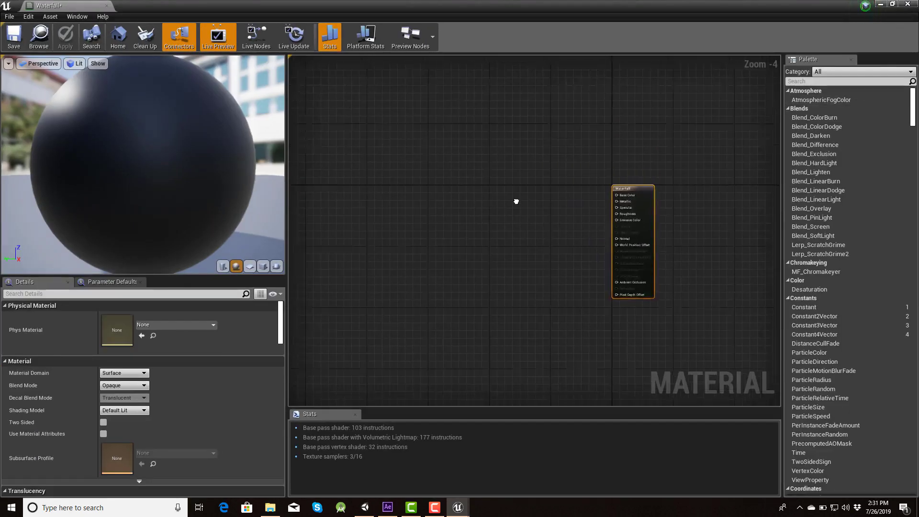
pyautogui.scroll(4, 744, 196)
pyautogui.click(123, 385)
pyautogui.click(126, 403)
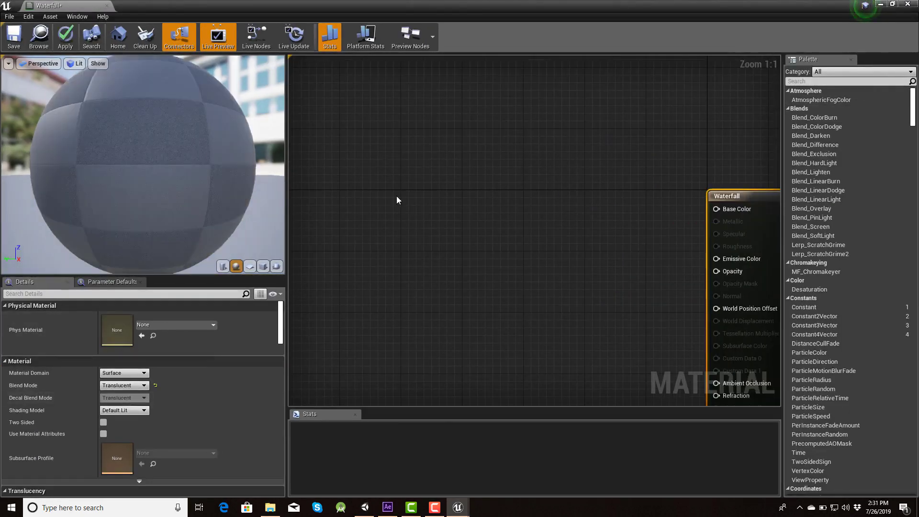
# Step: Add a Texture Sample and a FlipBook node, feeding FlipBook UVs into the sample
pyautogui.click(350, 173)
pyautogui.moveTo(324, 160); pyautogui.dragTo(617, 167)
pyautogui.rightClick(429, 181)
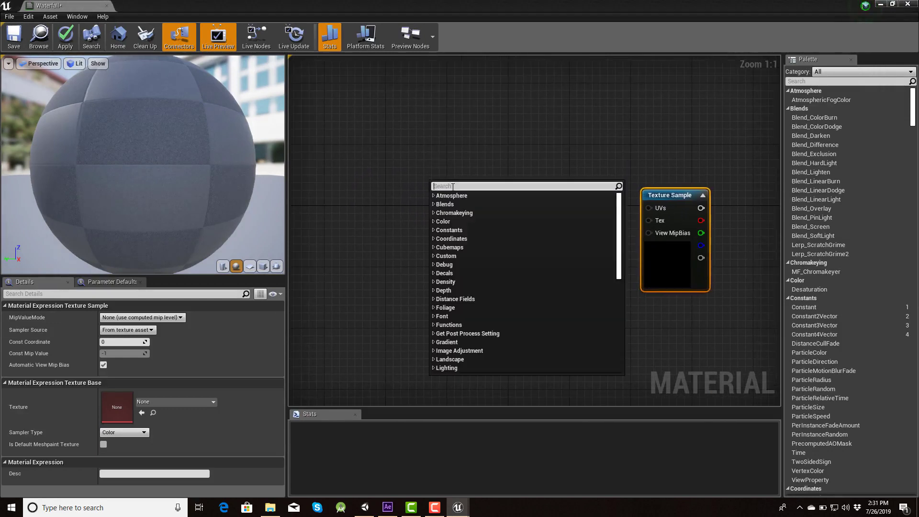
pyautogui.write('flip')
pyautogui.click(518, 214)
pyautogui.moveTo(546, 223); pyautogui.dragTo(648, 207)
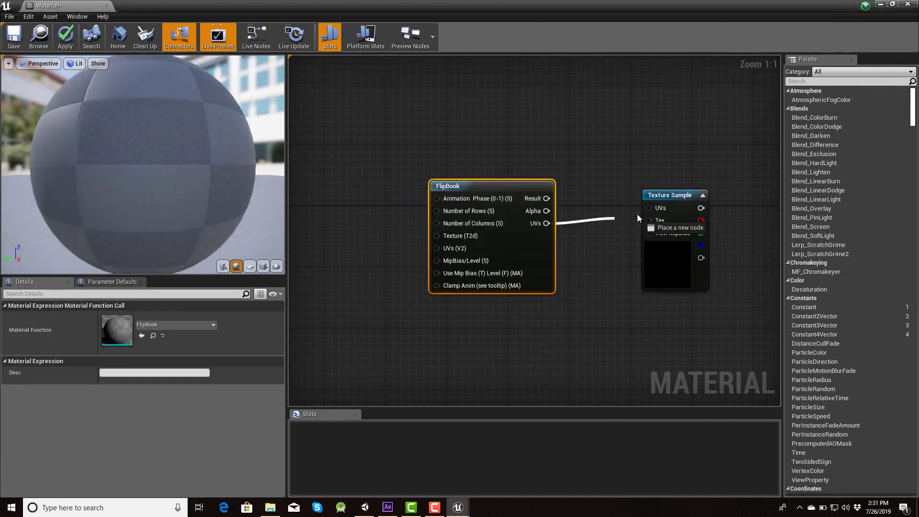
# Step: Wire constants 5 and 9 into the FlipBook's Number of Rows and Number of Columns
pyautogui.moveTo(666, 337); pyautogui.dragTo(726, 311)
pyautogui.moveTo(804, 307); pyautogui.dragTo(441, 271)
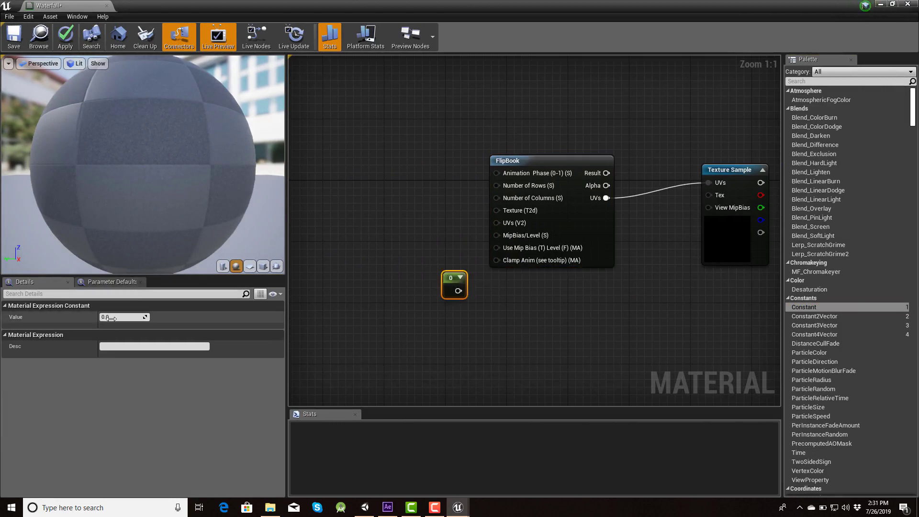
pyautogui.press('Tab')
pyautogui.moveTo(803, 306); pyautogui.dragTo(475, 326)
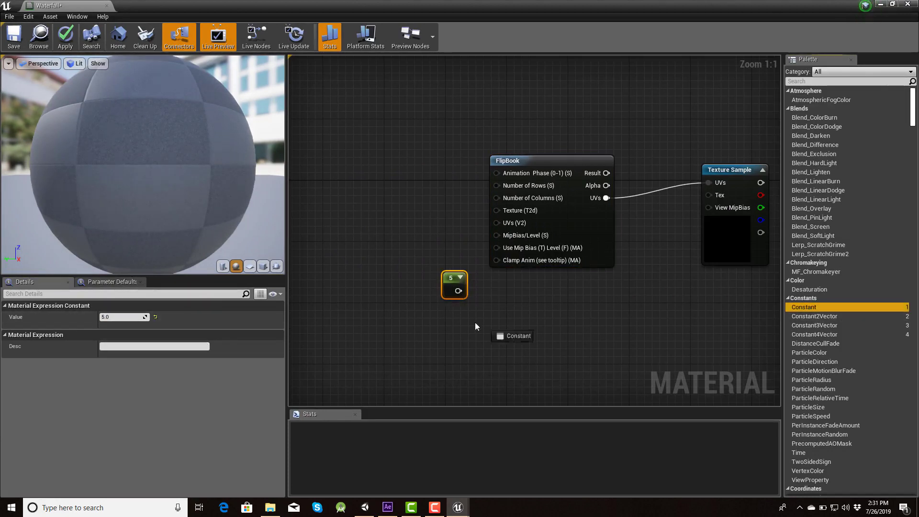
pyautogui.write('9')
pyautogui.moveTo(453, 278)
pyautogui.mouseDown()
pyautogui.moveTo(425, 233)
pyautogui.moveTo(451, 236)
pyautogui.mouseUp()
pyautogui.moveTo(461, 331)
pyautogui.mouseDown()
pyautogui.moveTo(425, 282)
pyautogui.moveTo(496, 198)
pyautogui.mouseUp()
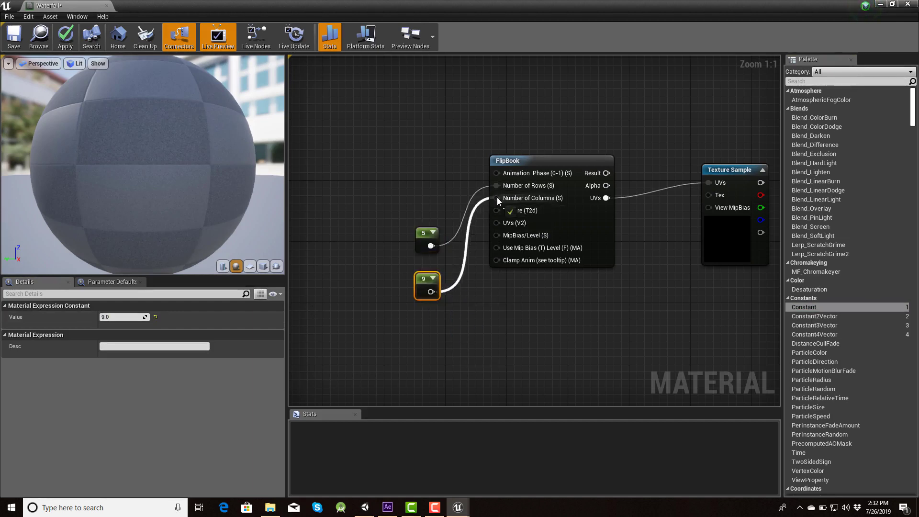
# Step: Feed a Multiply of a texture sample and a TimeSpeed parameter into Animation Phase
pyautogui.click(494, 199)
pyautogui.moveTo(543, 218); pyautogui.dragTo(687, 184)
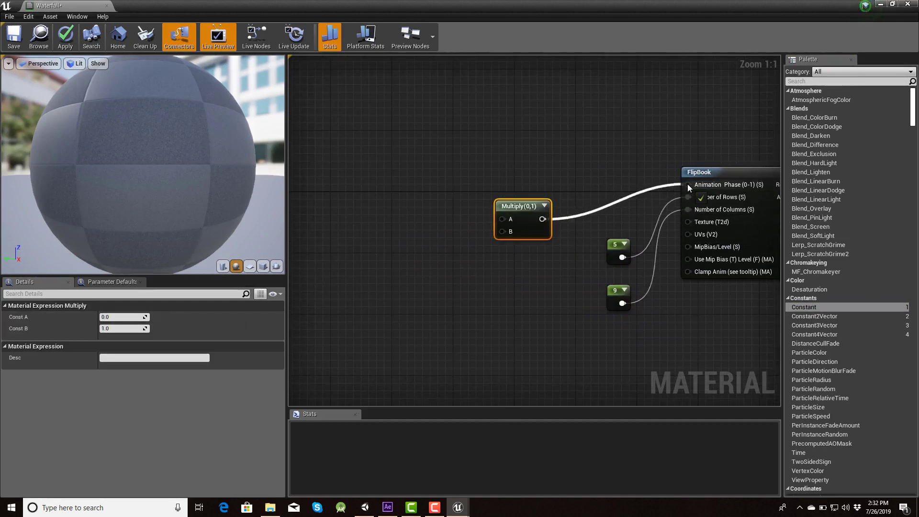
pyautogui.click(430, 207)
pyautogui.moveTo(430, 207); pyautogui.dragTo(402, 173)
pyautogui.moveTo(455, 188); pyautogui.dragTo(573, 219)
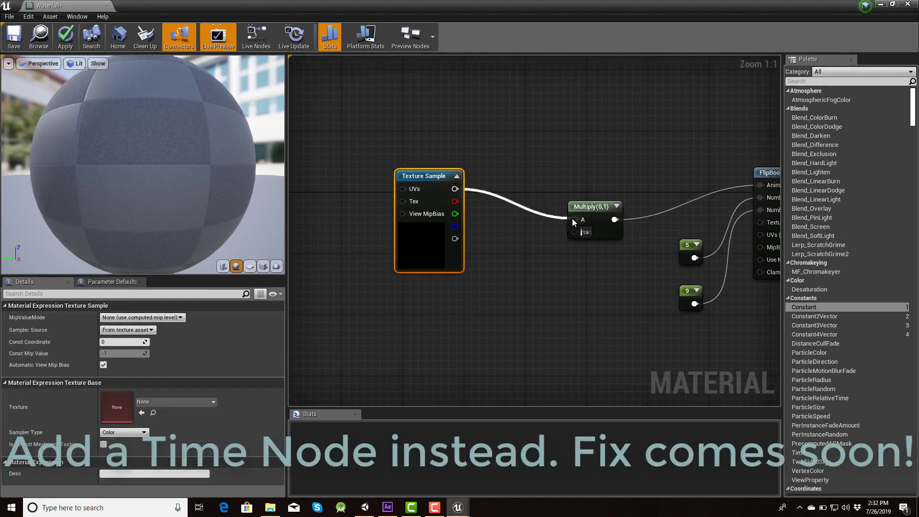
pyautogui.click(471, 307)
pyautogui.write('TimeSpeed')
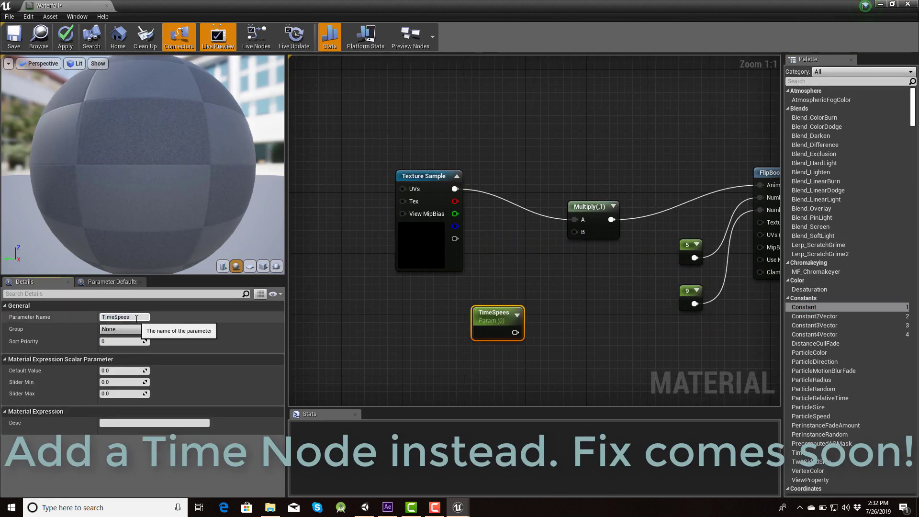
pyautogui.moveTo(515, 332); pyautogui.dragTo(574, 231)
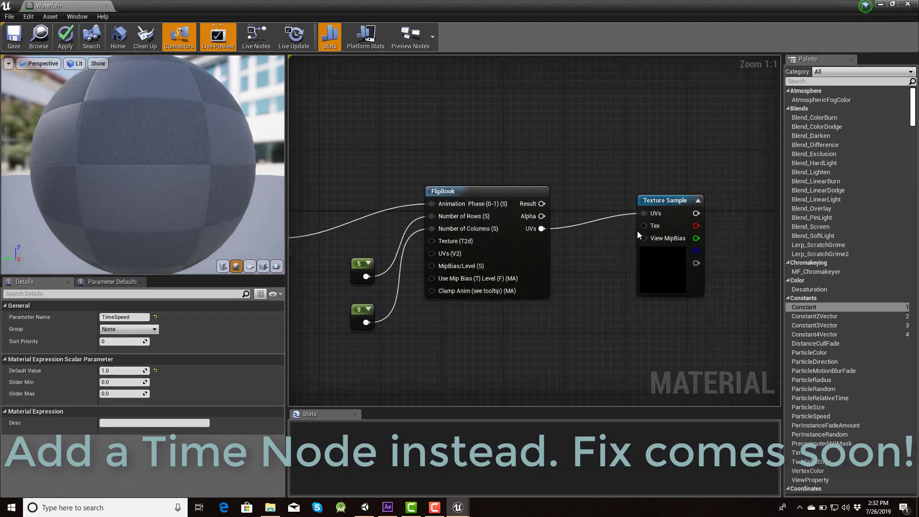
# Step: Wire the texture to Base Color and Opacity and assign it Waterfall_SpriteSheet
pyautogui.moveTo(364, 176); pyautogui.dragTo(671, 193)
pyautogui.moveTo(364, 226); pyautogui.dragTo(670, 255)
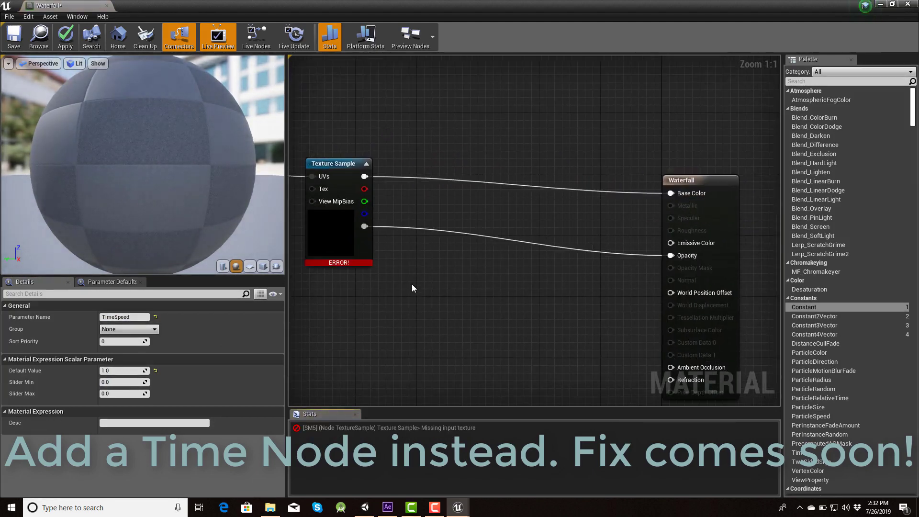
pyautogui.click(488, 165)
pyautogui.click(209, 401)
pyautogui.write('water')
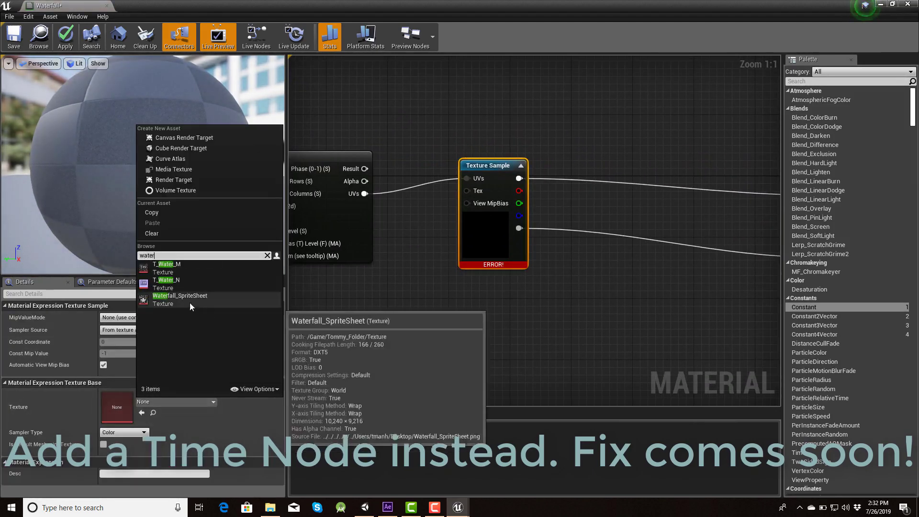
pyautogui.click(189, 302)
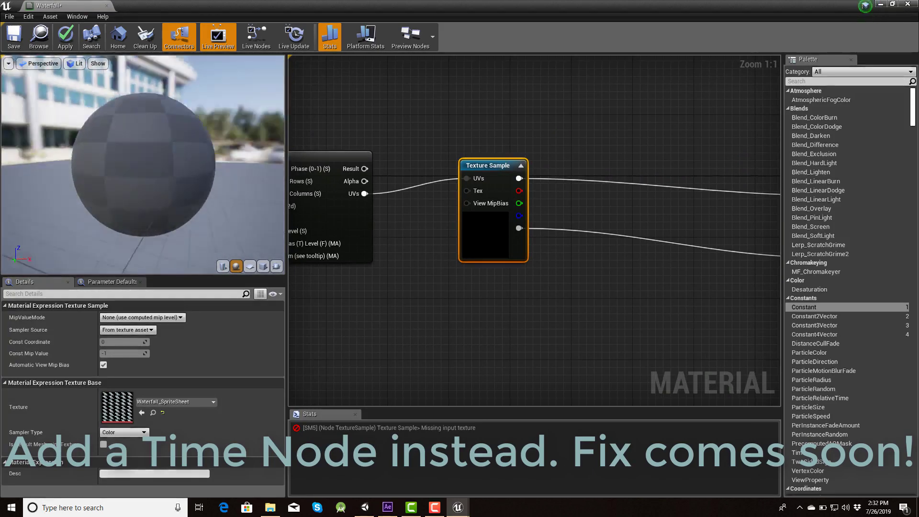
pyautogui.moveTo(277, 170); pyautogui.dragTo(249, 169)
pyautogui.scroll(-3, 477, 125)
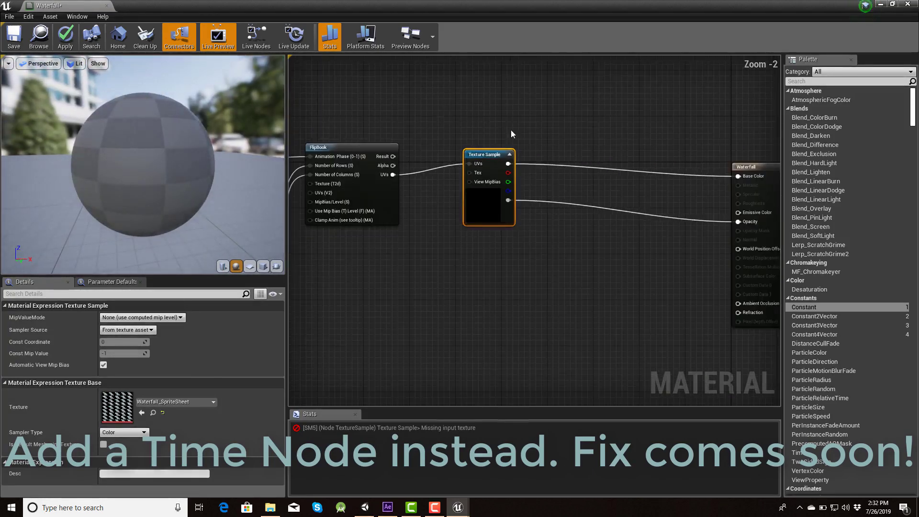
pyautogui.moveTo(435, 117); pyautogui.dragTo(581, 136)
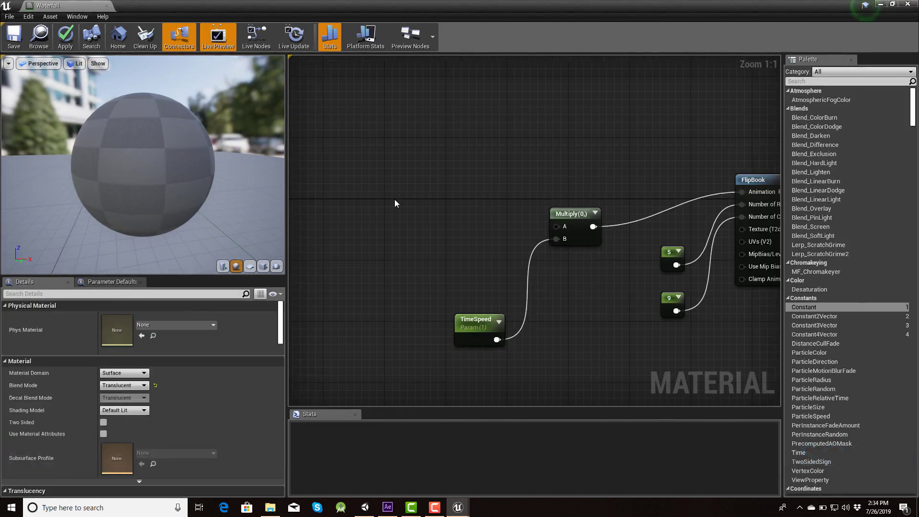
# Step: Feed a Time node into Multiply A, rewire the 5 constant, and apply
pyautogui.rightClick(396, 201)
pyautogui.write('time')
pyautogui.press('Return')
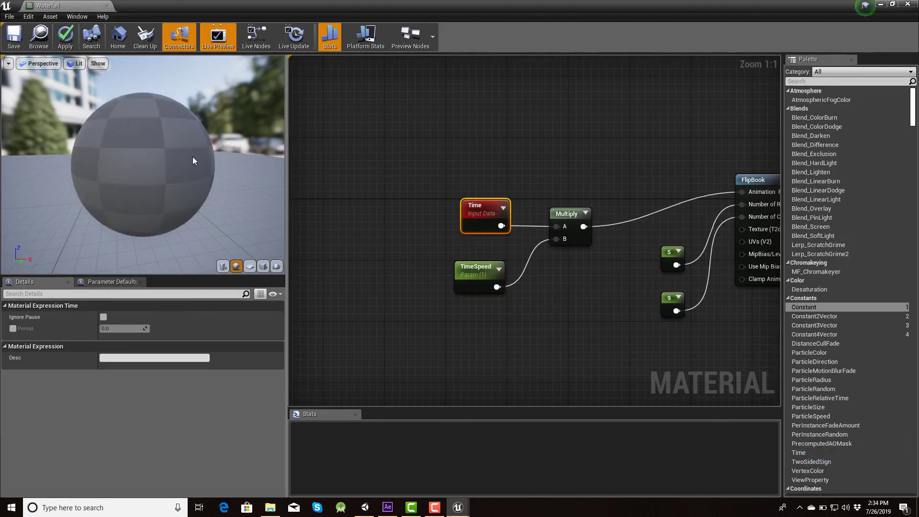
pyautogui.scroll(-1, 535, 173)
pyautogui.moveTo(658, 254); pyautogui.dragTo(716, 211)
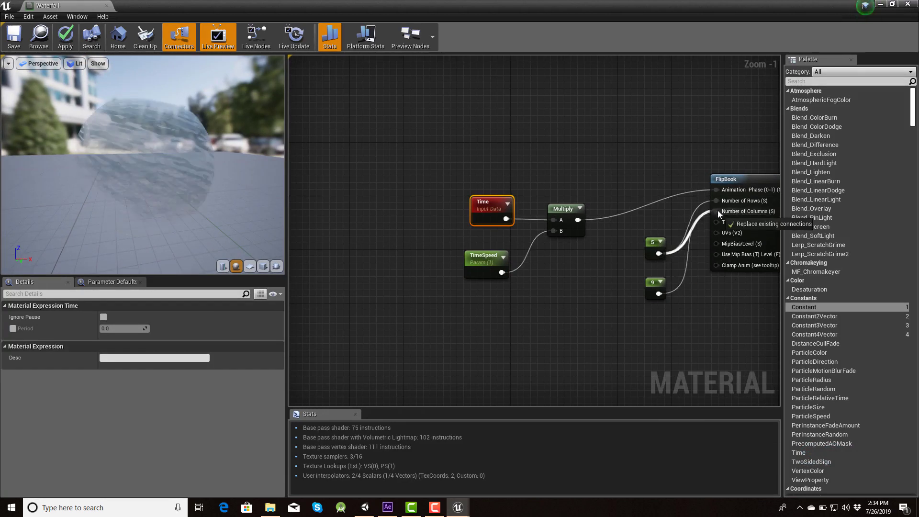
pyautogui.click(17, 46)
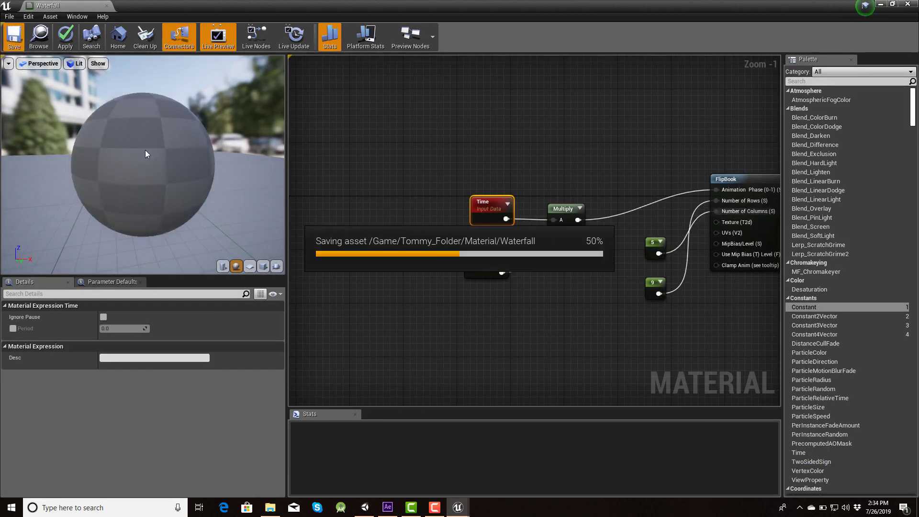
# Step: Preview the waterfall on the plane mesh and save the Waterfall material
pyautogui.click(249, 266)
pyautogui.moveTo(160, 124); pyautogui.dragTo(201, 125)
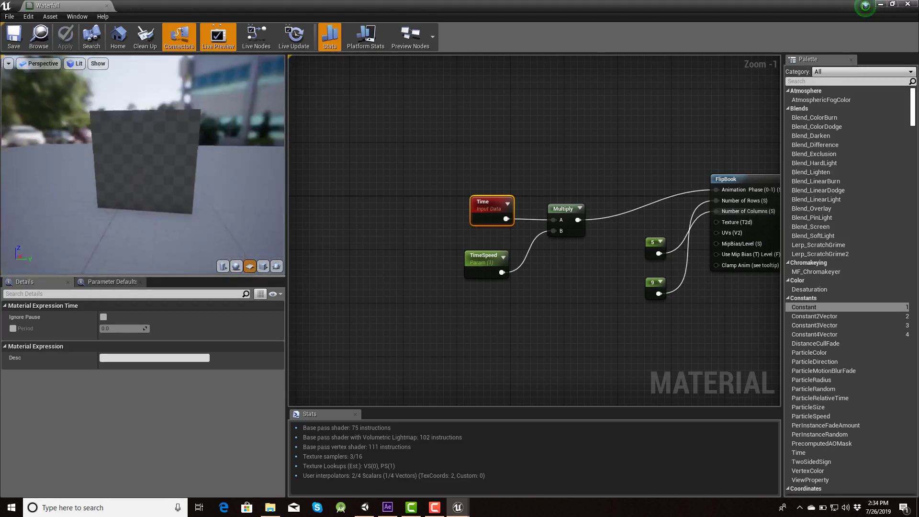
pyautogui.moveTo(105, 194); pyautogui.dragTo(139, 194)
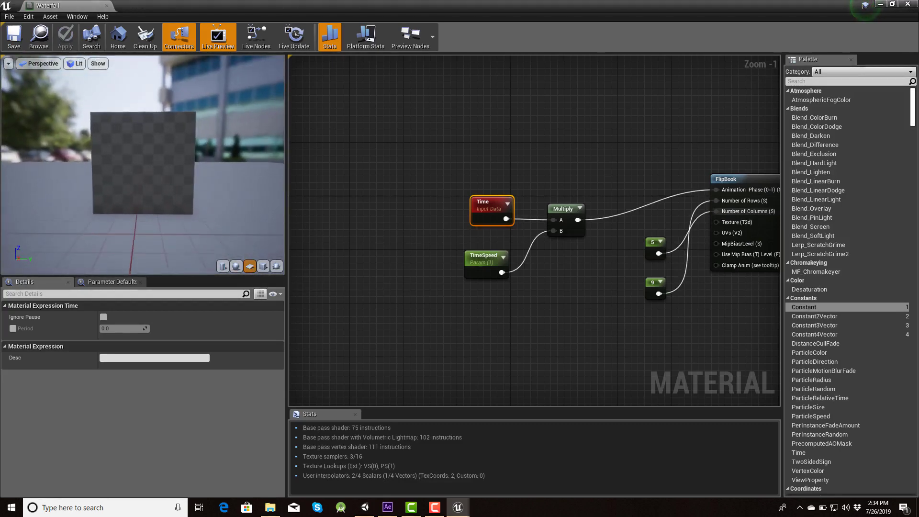
pyautogui.click(14, 38)
# Step: Place a Plane actor in the level and rotate it to stand upright
pyautogui.rightClick(317, 159)
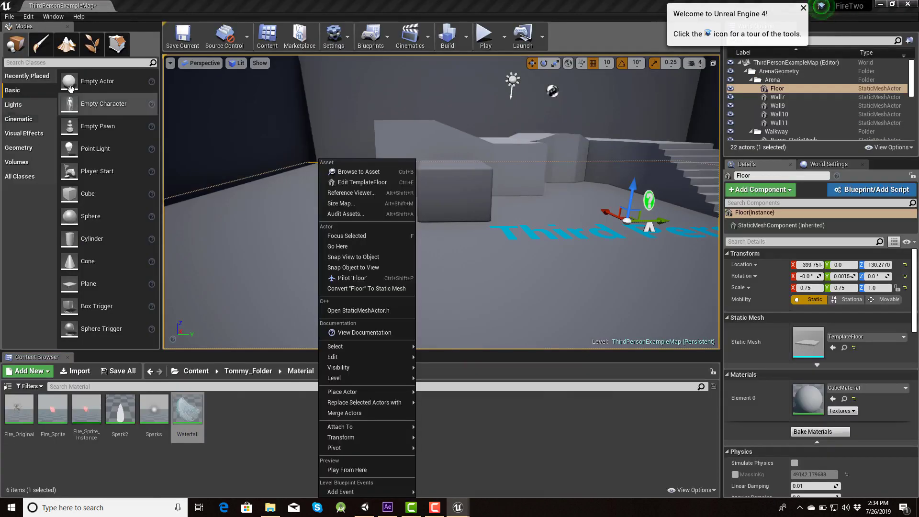
pyautogui.moveTo(69, 283)
pyautogui.mouseDown()
pyautogui.moveTo(323, 259)
pyautogui.moveTo(311, 191)
pyautogui.mouseUp()
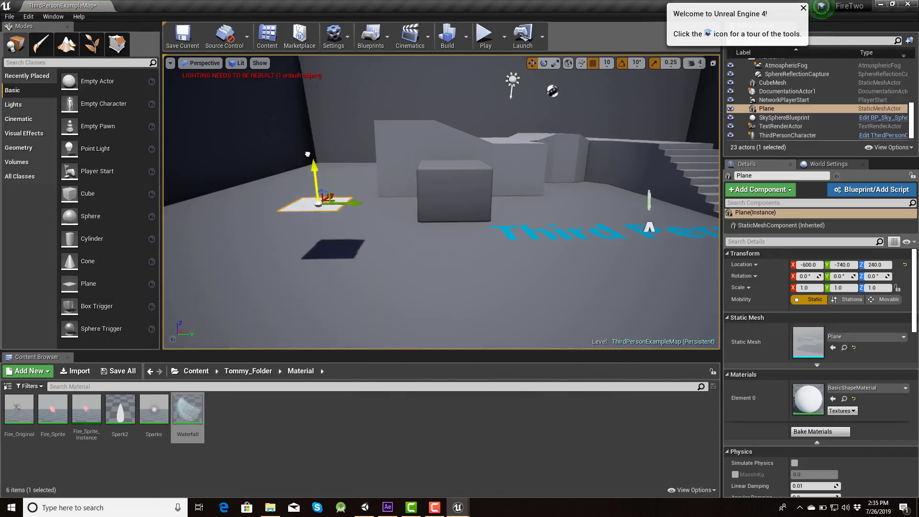
pyautogui.press('e')
pyautogui.moveTo(335, 158)
pyautogui.mouseDown()
pyautogui.moveTo(335, 192)
pyautogui.moveTo(311, 203)
pyautogui.moveTo(309, 129)
pyautogui.mouseUp()
pyautogui.press('r')
pyautogui.press('w')
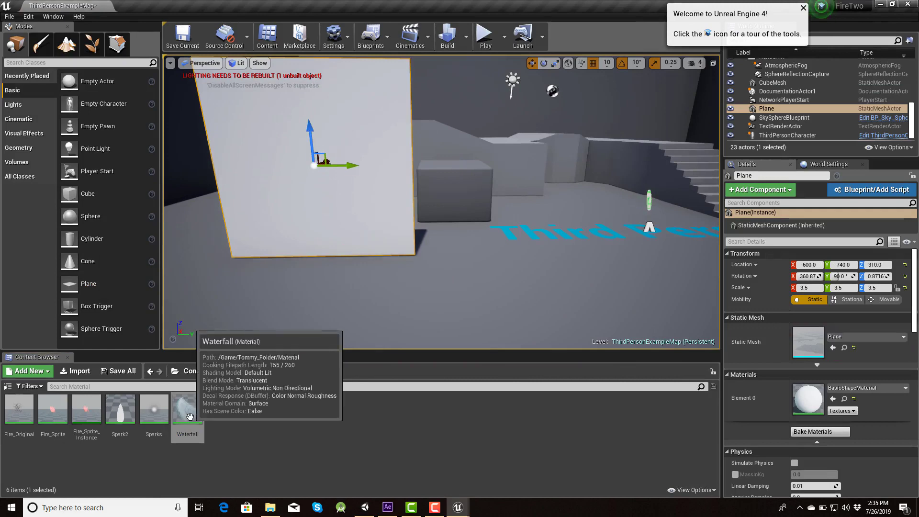
# Step: Create a Waterfall_Inst material instance from the Waterfall material and apply it to the plane
pyautogui.rightClick(188, 409)
pyautogui.click(246, 197)
pyautogui.moveTo(221, 410)
pyautogui.mouseDown()
pyautogui.moveTo(303, 194)
pyautogui.moveTo(306, 225)
pyautogui.mouseUp()
# Step: Widen the waterfall plane, pull the view back, and select the sky sphere
pyautogui.press('e')
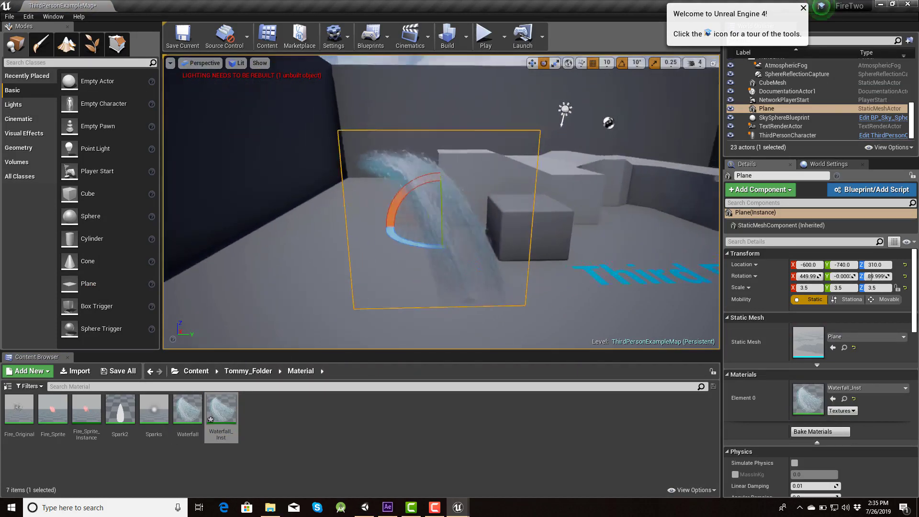
pyautogui.moveTo(422, 158); pyautogui.dragTo(421, 115)
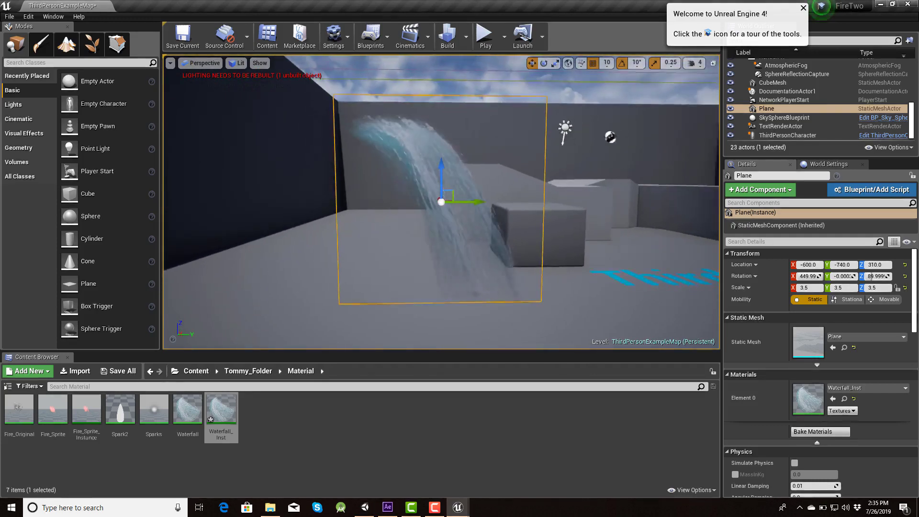
pyautogui.moveTo(477, 203); pyautogui.dragTo(508, 202)
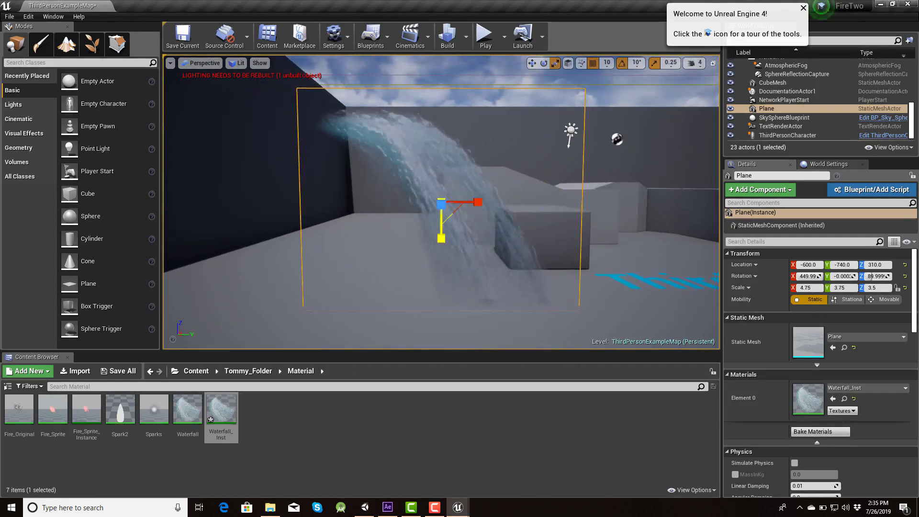
pyautogui.press('w')
pyautogui.click(616, 103)
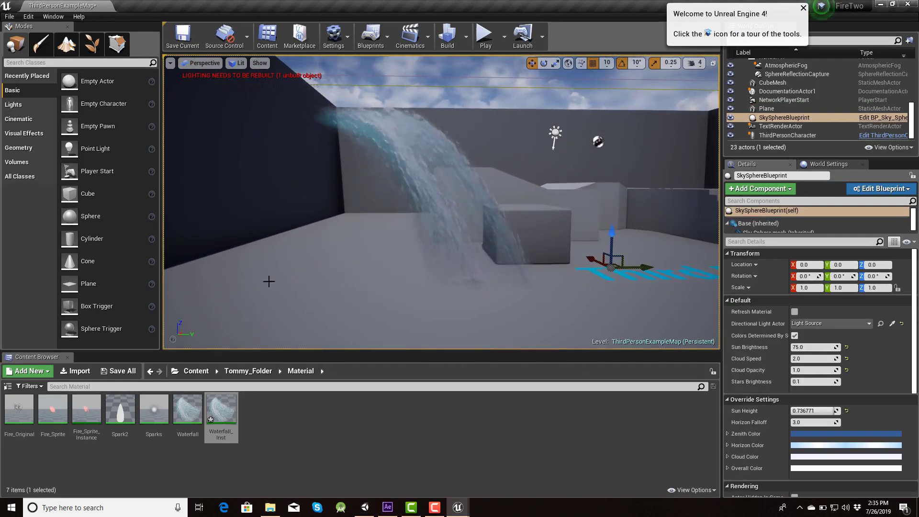